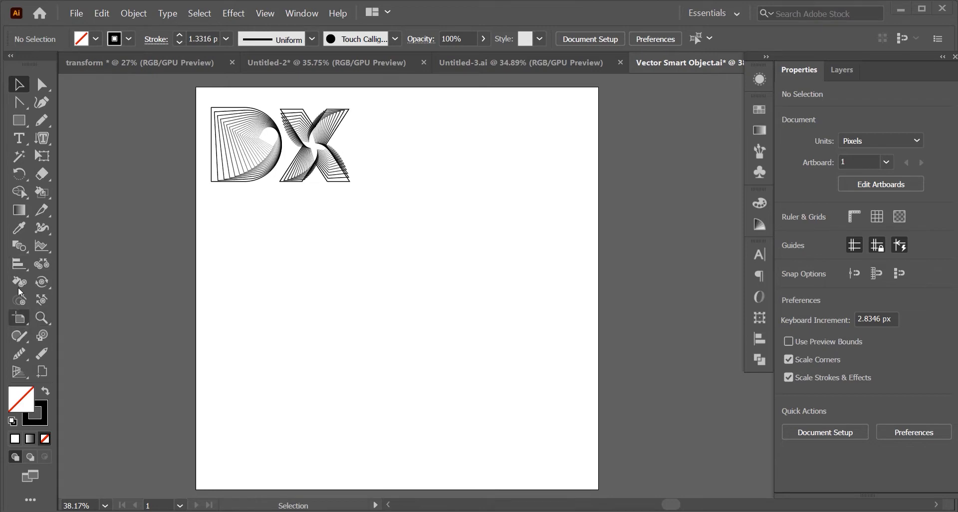
Create point text reading "DX" on the empty artboard area below the line-art lettering
{"action": "left_click", "coordinate": [19, 139]}
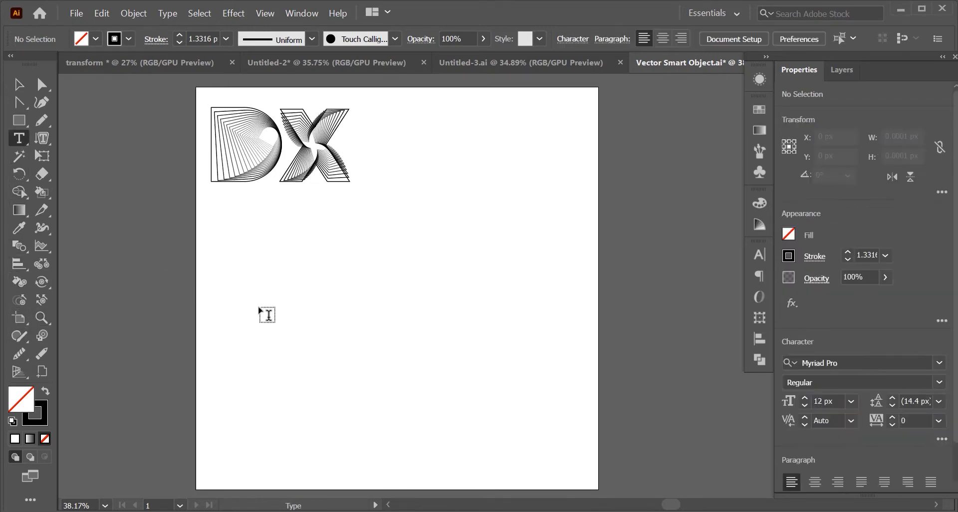
{"action": "left_click", "coordinate": [302, 267]}
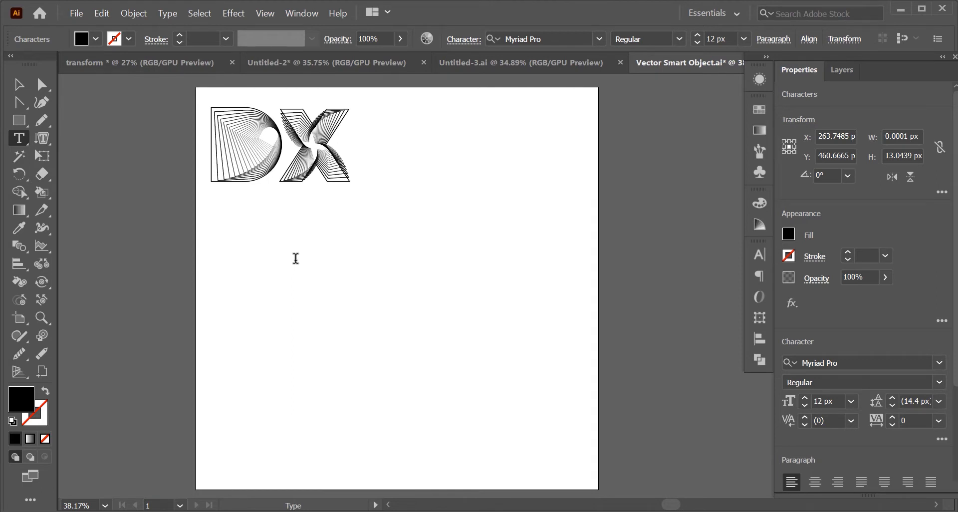
{"action": "type", "text": "D"}
{"action": "left_click", "coordinate": [19, 84]}
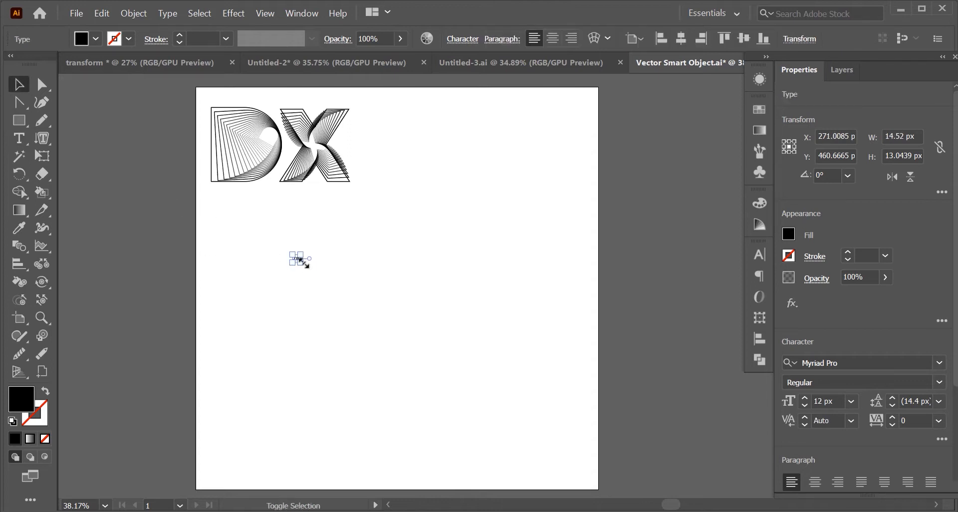
Enlarge the DX text to a font size of about 463 px and place it near the middle of the artboard
{"action": "left_click_drag", "start_coordinate": [301, 260], "coordinate": [419, 369]}
{"action": "left_click", "coordinate": [429, 328]}
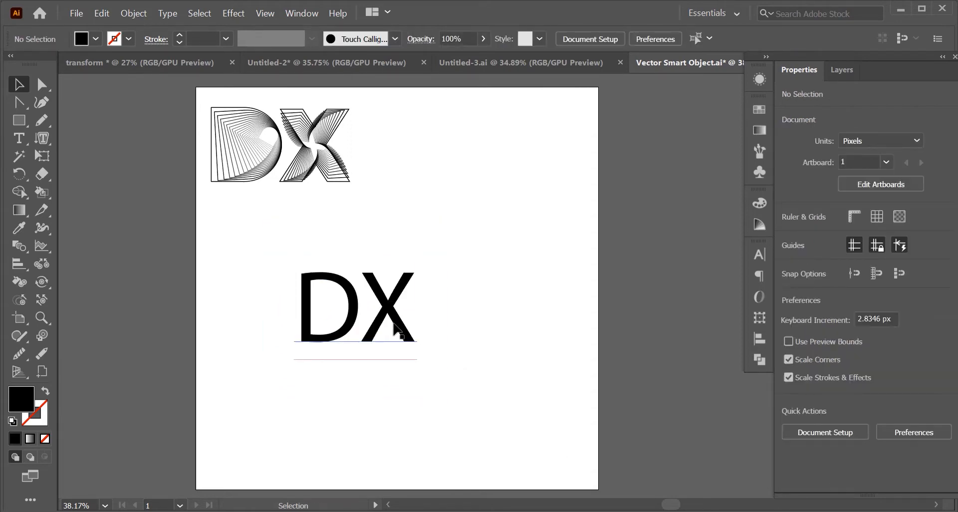
{"action": "left_click_drag", "start_coordinate": [391, 321], "coordinate": [422, 310]}
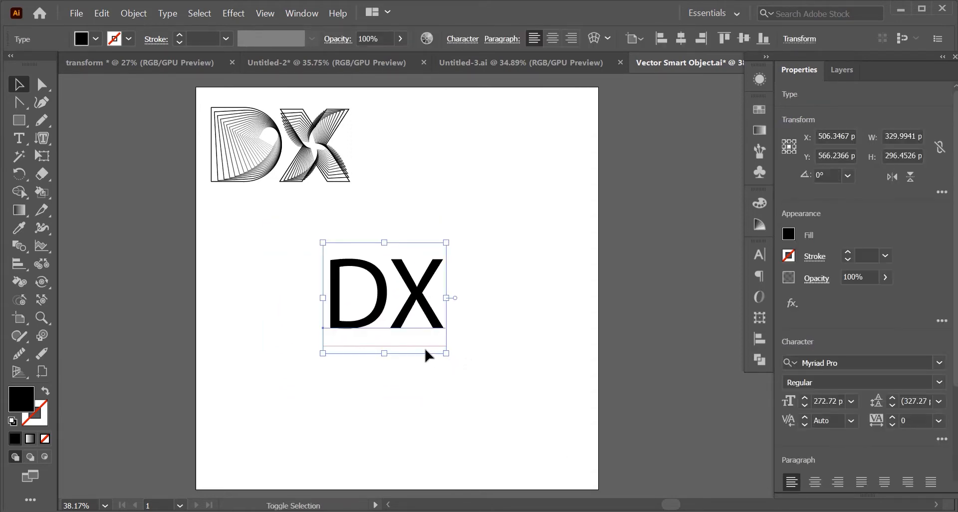
{"action": "left_click_drag", "start_coordinate": [453, 358], "coordinate": [537, 442]}
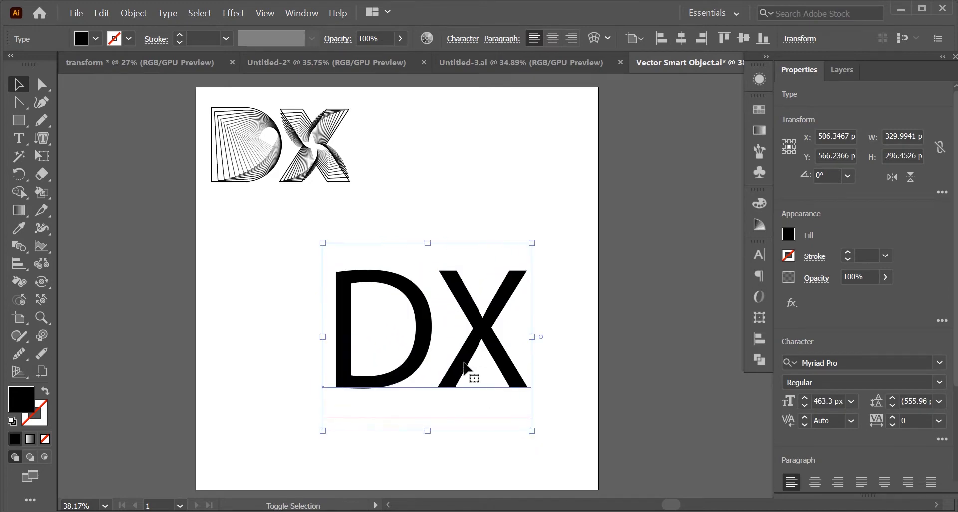
{"action": "left_click_drag", "start_coordinate": [456, 355], "coordinate": [419, 351]}
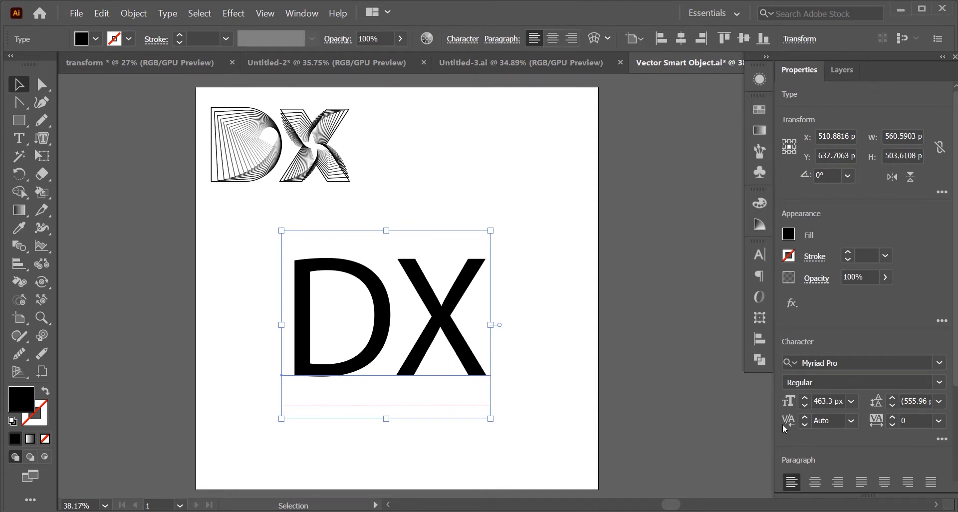
Change the DX text's font to PRIMETIME Regular and shift the text slightly left
{"action": "left_click", "coordinate": [940, 362]}
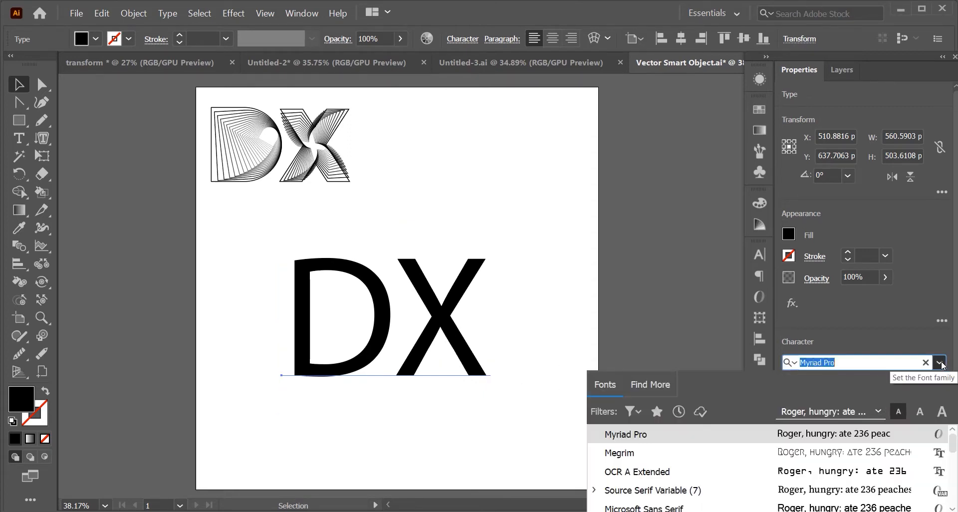
{"action": "scroll", "coordinate": [883, 465], "scroll_direction": "down", "scroll_amount": 4}
{"action": "scroll", "coordinate": [883, 466], "scroll_direction": "up", "scroll_amount": 5}
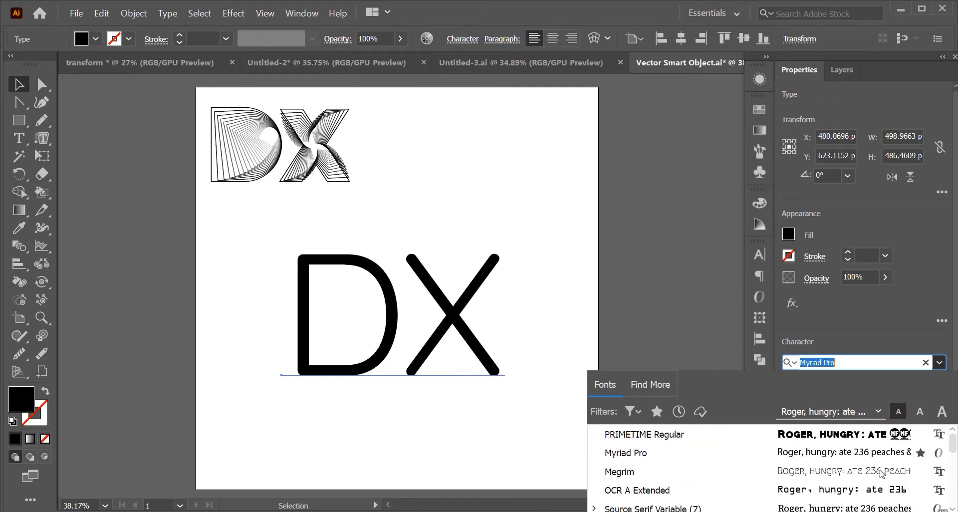
{"action": "left_click", "coordinate": [846, 436]}
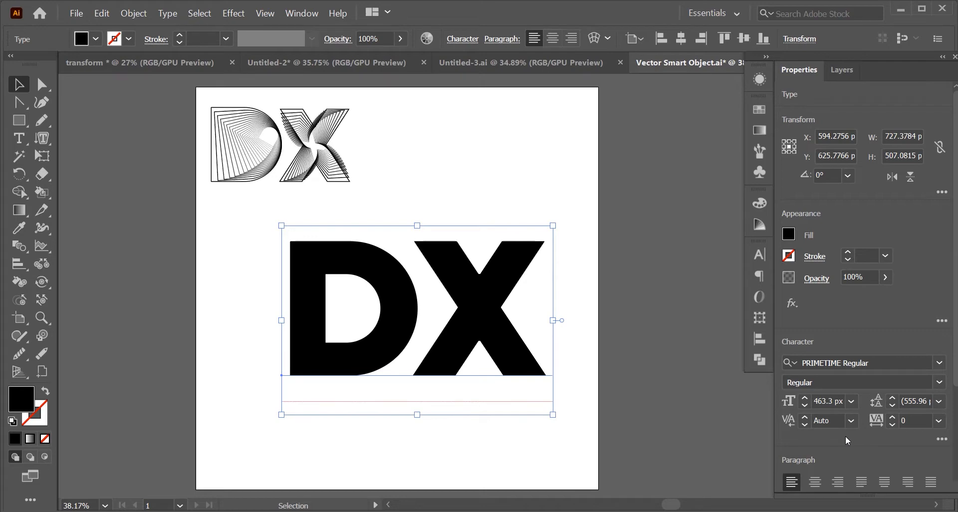
{"action": "mouse_move", "coordinate": [474, 341]}
{"action": "left_mouse_down"}
{"action": "mouse_move", "coordinate": [449, 340]}
{"action": "mouse_move", "coordinate": [461, 340]}
{"action": "left_mouse_up"}
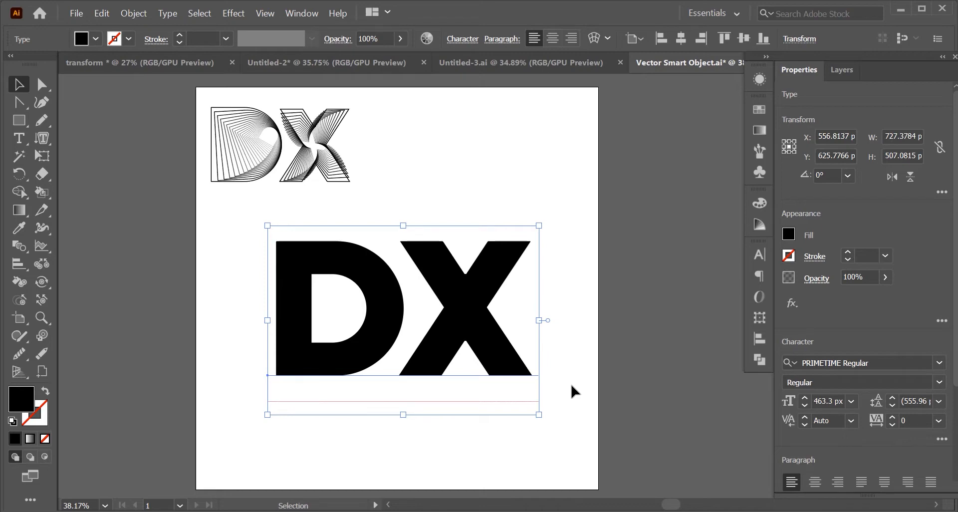
Set the DX text's font size to 470 px and nudge it slightly left and down on the artboard
{"action": "left_click", "coordinate": [823, 403]}
{"action": "double_click", "coordinate": [823, 403]}
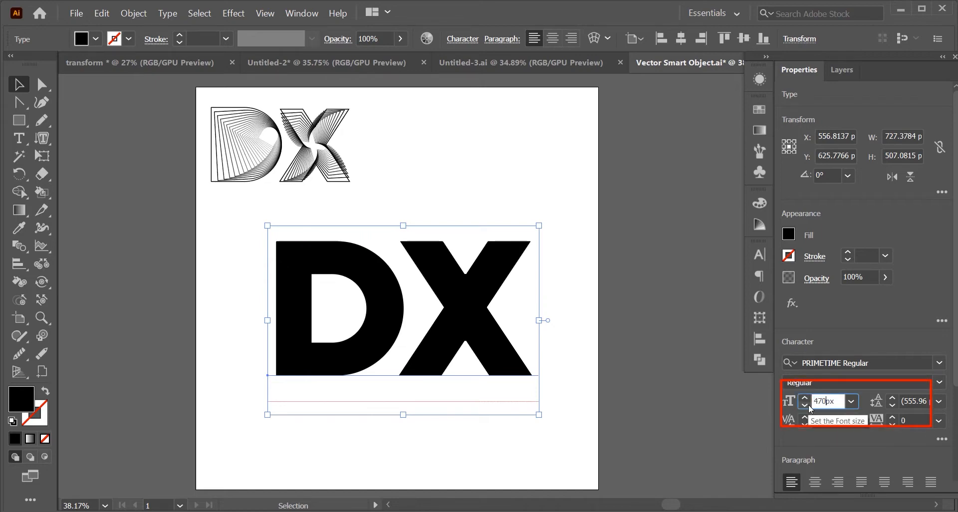
{"action": "key", "text": "Return"}
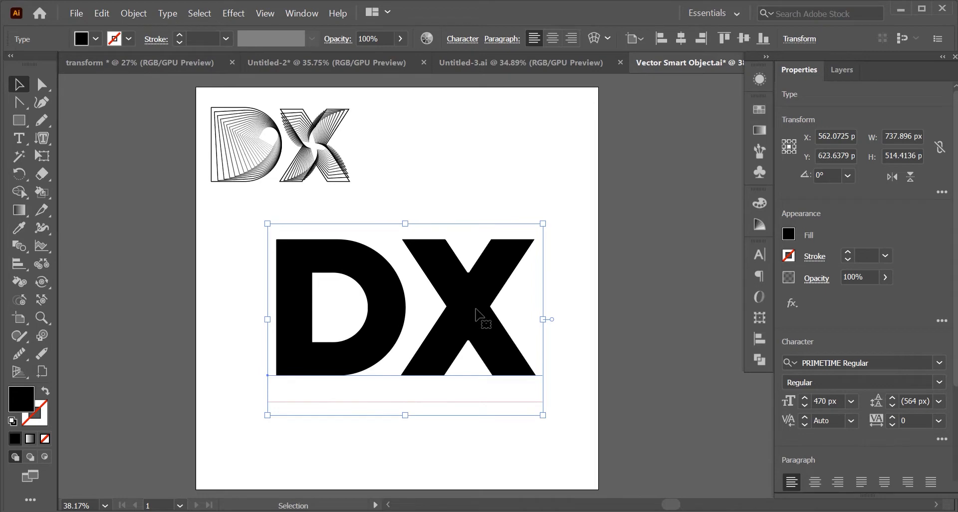
{"action": "mouse_move", "coordinate": [471, 318]}
{"action": "left_mouse_down"}
{"action": "mouse_move", "coordinate": [457, 317]}
{"action": "mouse_move", "coordinate": [470, 320]}
{"action": "left_mouse_up"}
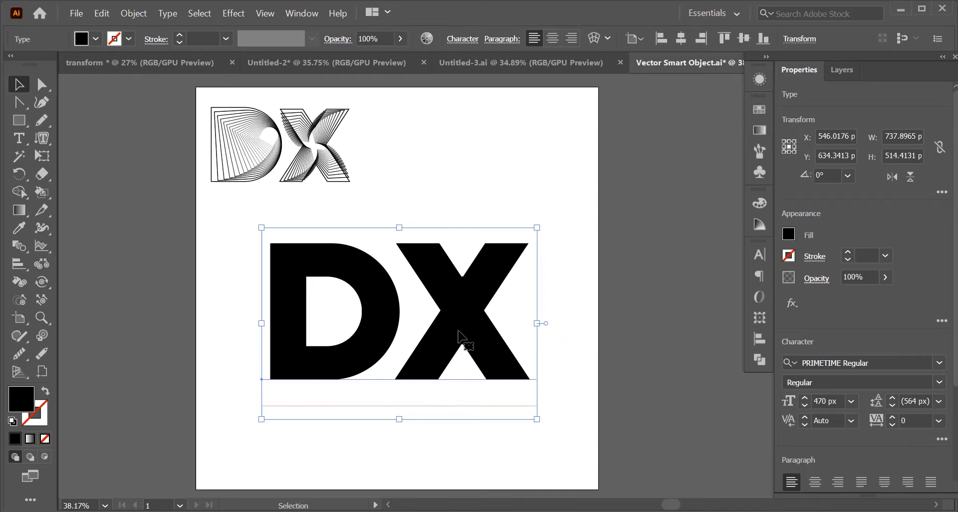
{"action": "left_click", "coordinate": [564, 178]}
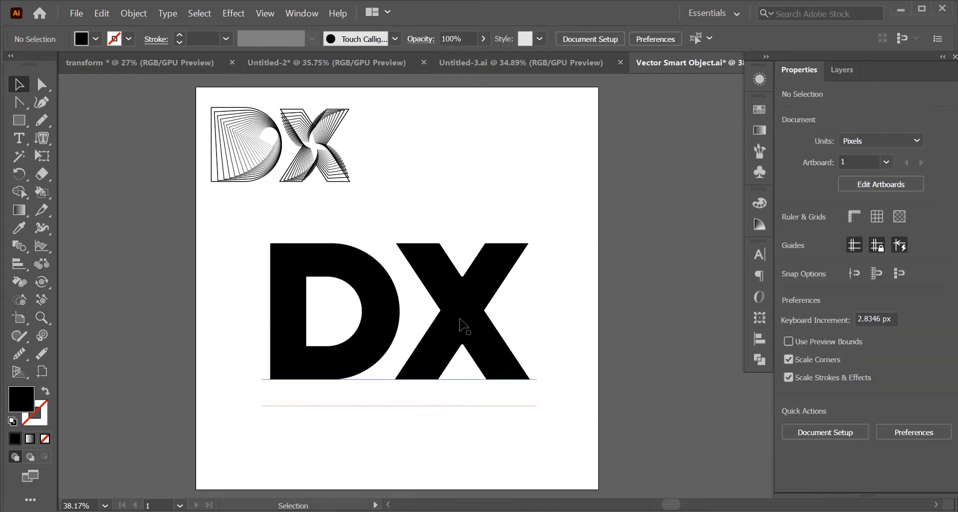
Expand the DX text with Object and Fill, and ungroup the resulting letter shapes
{"action": "left_click", "coordinate": [462, 322]}
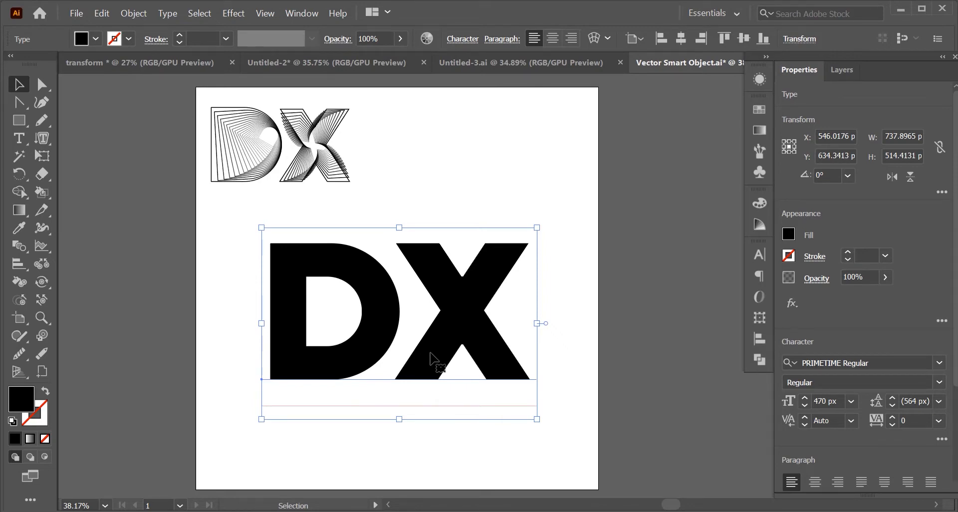
{"action": "left_click", "coordinate": [134, 13]}
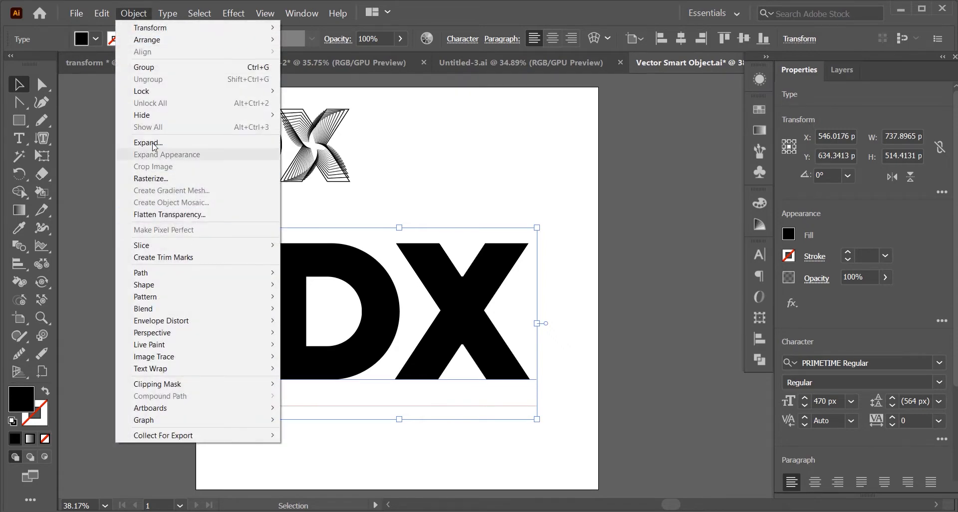
{"action": "left_click", "coordinate": [150, 143]}
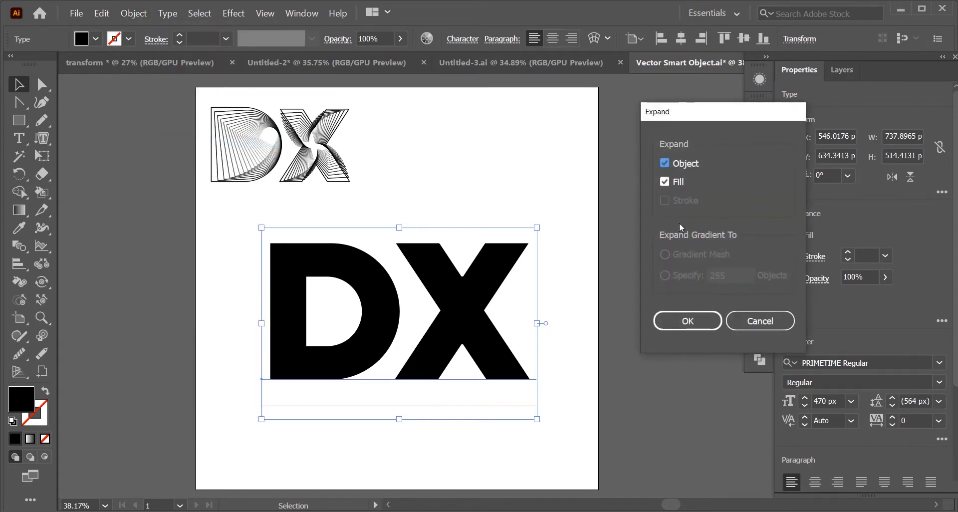
{"action": "left_click", "coordinate": [687, 328]}
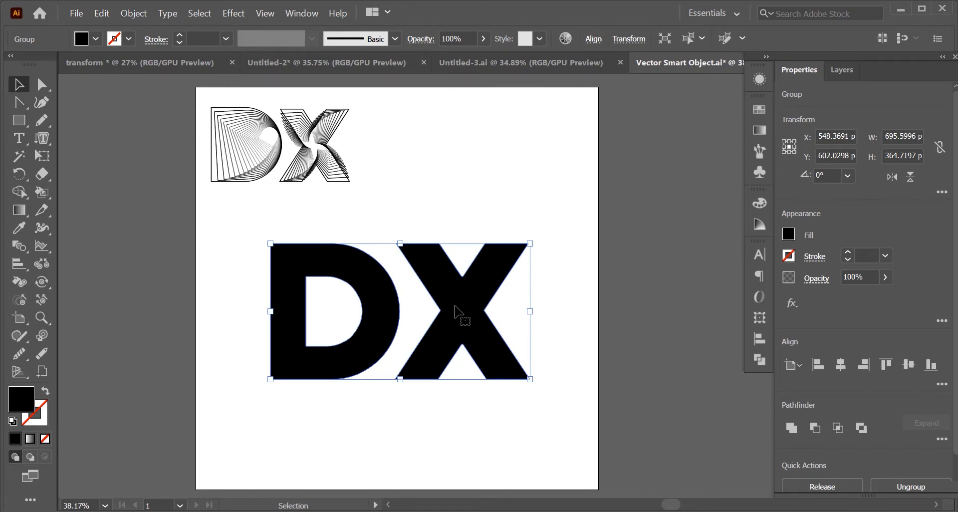
{"action": "right_click", "coordinate": [455, 306]}
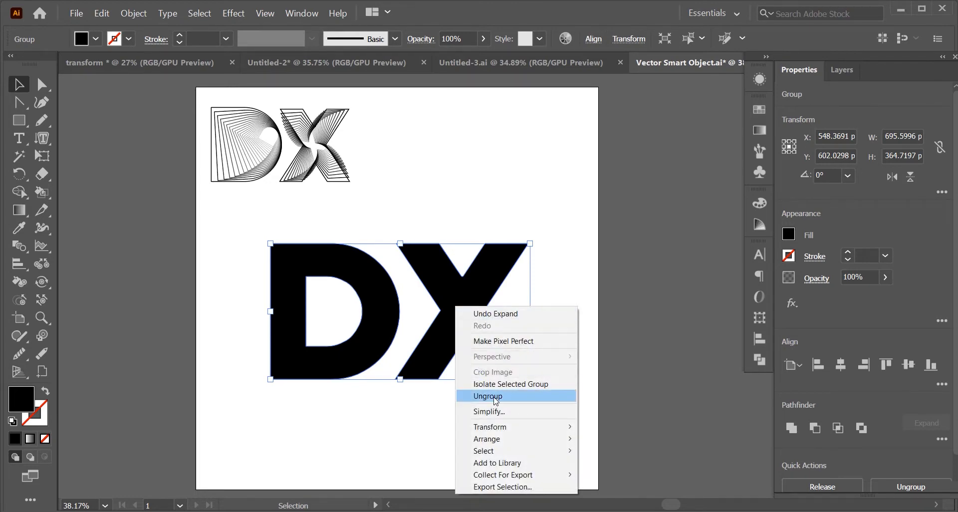
{"action": "left_click", "coordinate": [476, 395]}
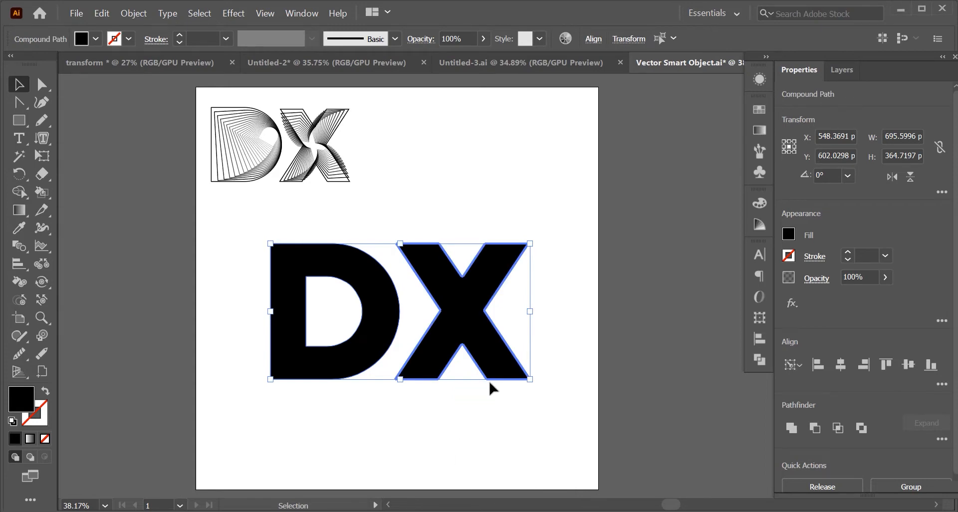
Move the X away from the D, slightly up and to the right
{"action": "left_click", "coordinate": [509, 401]}
{"action": "left_click_drag", "start_coordinate": [483, 349], "coordinate": [471, 323]}
{"action": "left_click", "coordinate": [374, 348]}
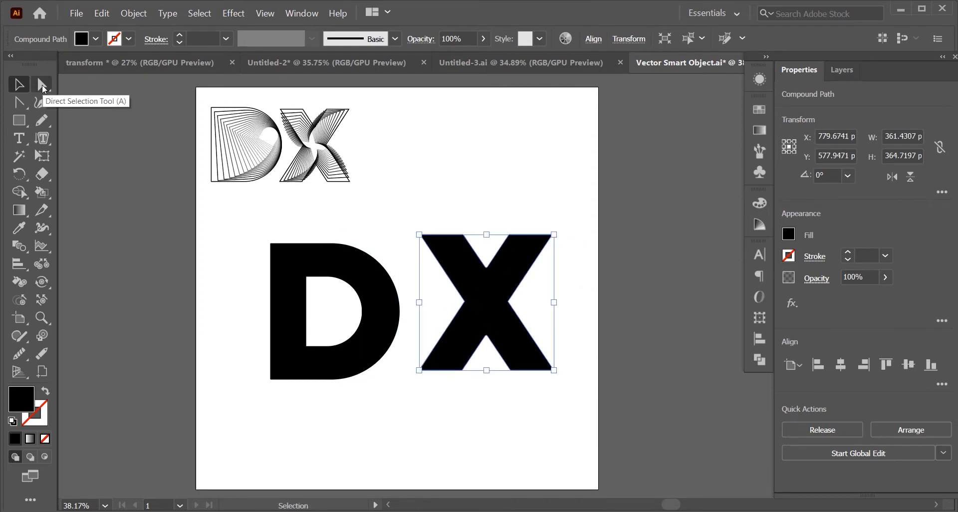
{"action": "left_click", "coordinate": [42, 85]}
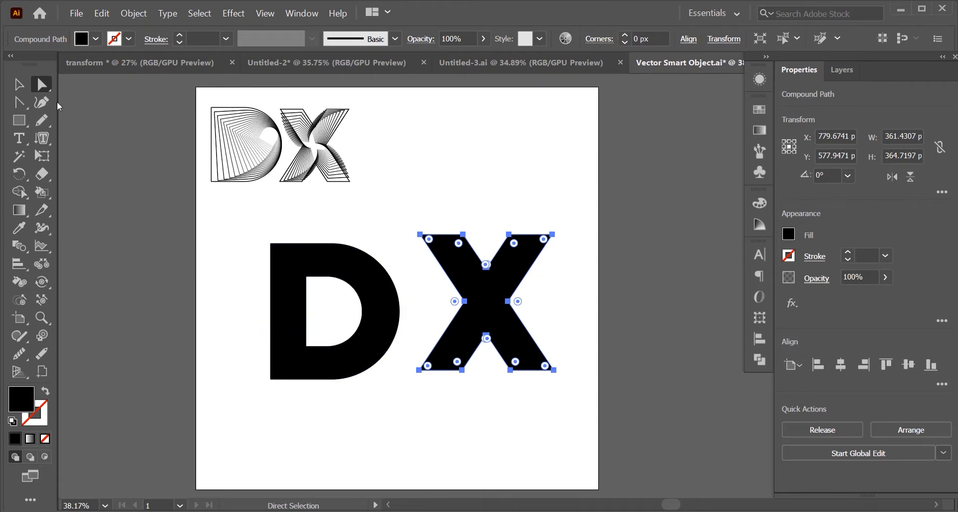
{"action": "left_click", "coordinate": [18, 83]}
{"action": "left_click", "coordinate": [314, 288]}
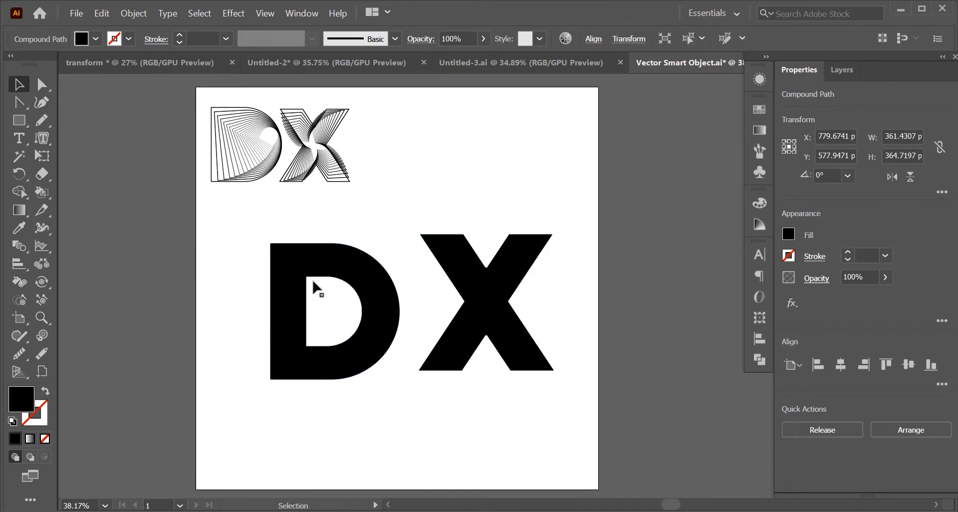
Delete the anchor points of the D's inner counter to leave a solid outer shape
{"action": "left_click", "coordinate": [342, 263]}
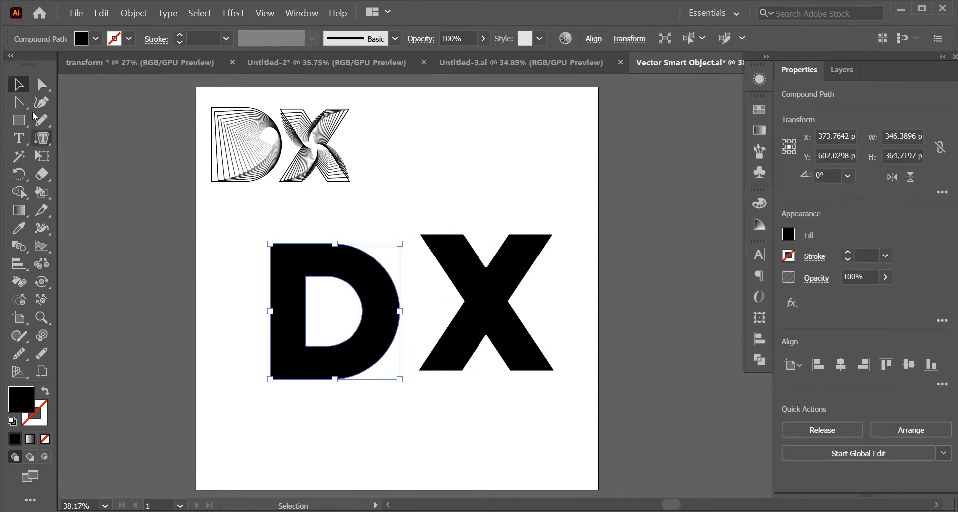
{"action": "left_click", "coordinate": [42, 85]}
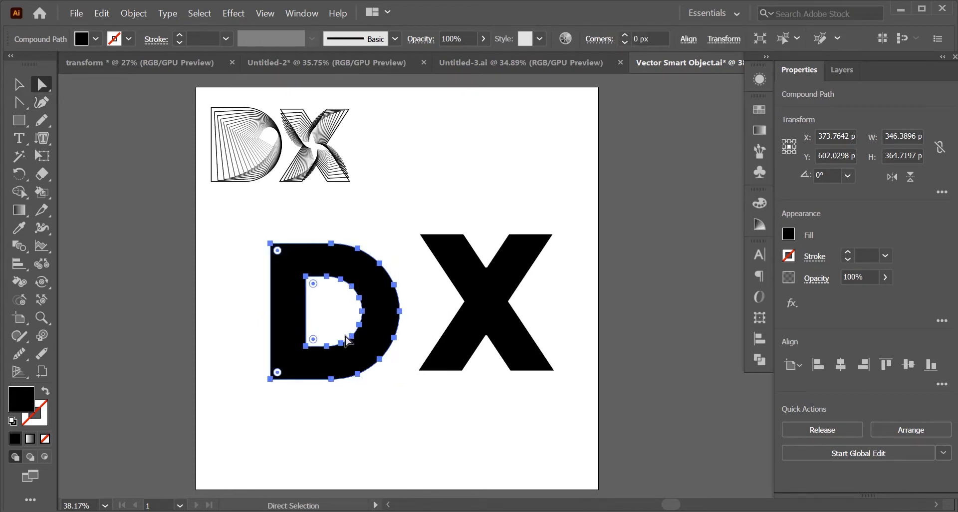
{"action": "left_click_drag", "start_coordinate": [345, 335], "coordinate": [301, 274]}
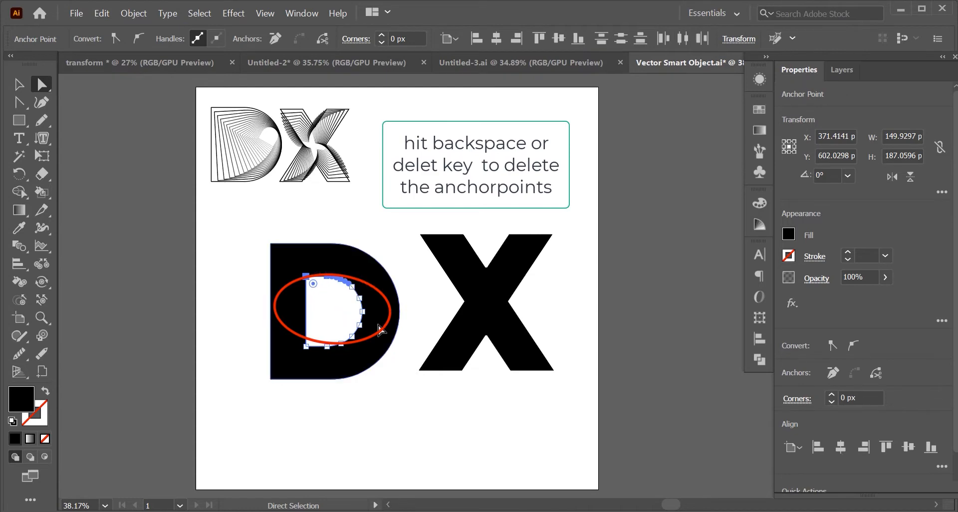
{"action": "key", "text": "BackSpace"}
{"action": "key", "text": "BackSpace"}
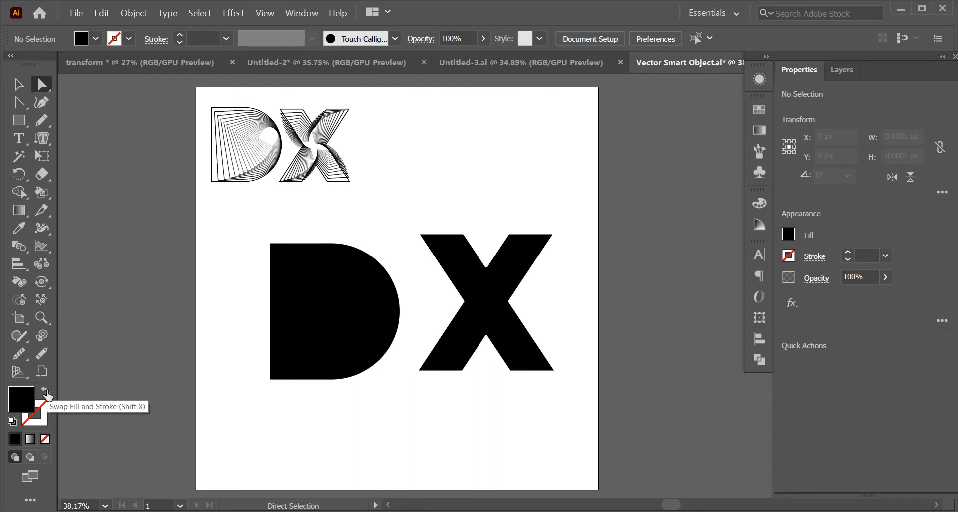
Swap the D's fill and stroke to give it a black outline without fill, and set its stroke weight to 3 px
{"action": "left_click", "coordinate": [45, 392]}
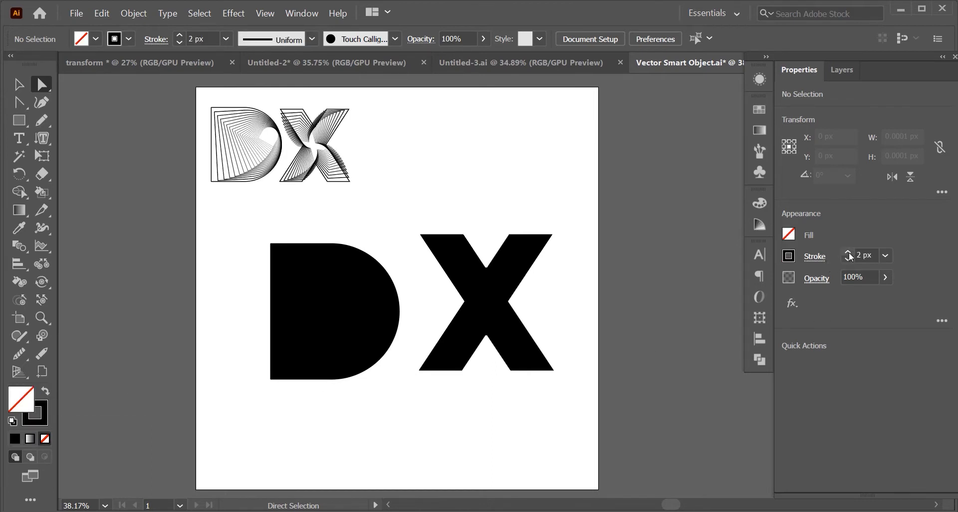
{"action": "left_click", "coordinate": [337, 356]}
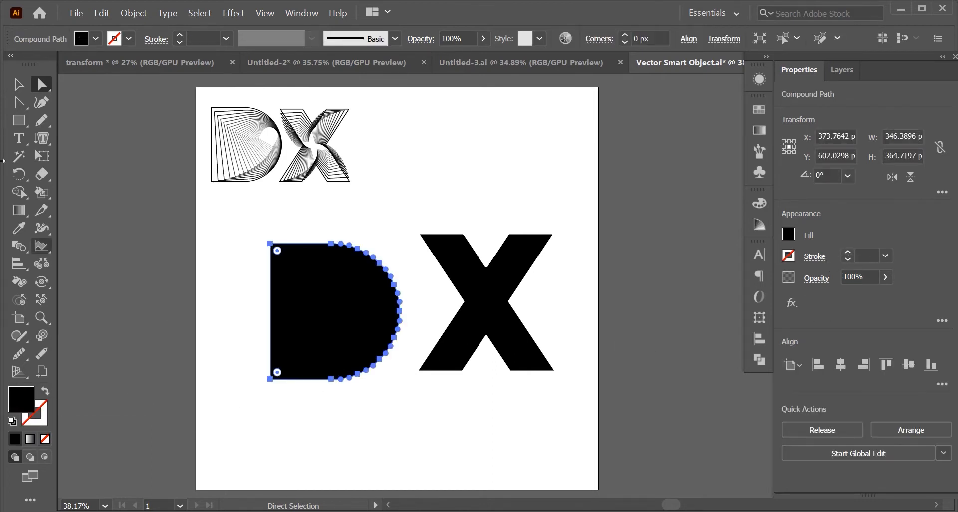
{"action": "left_click", "coordinate": [20, 87]}
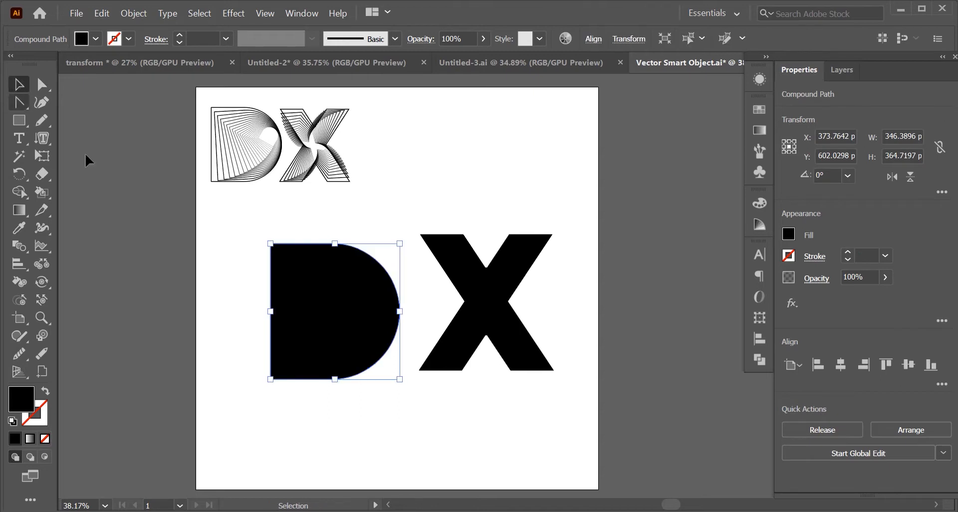
{"action": "left_click", "coordinate": [45, 396]}
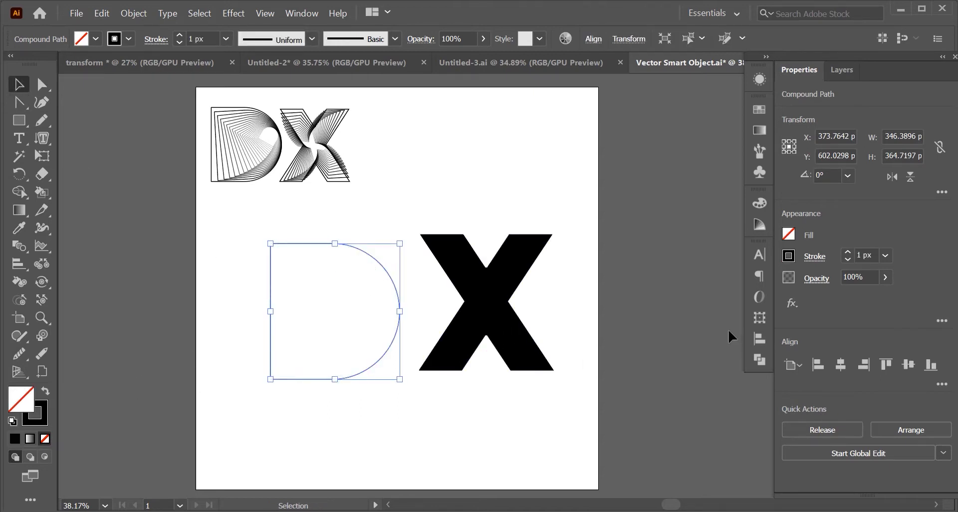
{"action": "left_click", "coordinate": [847, 252]}
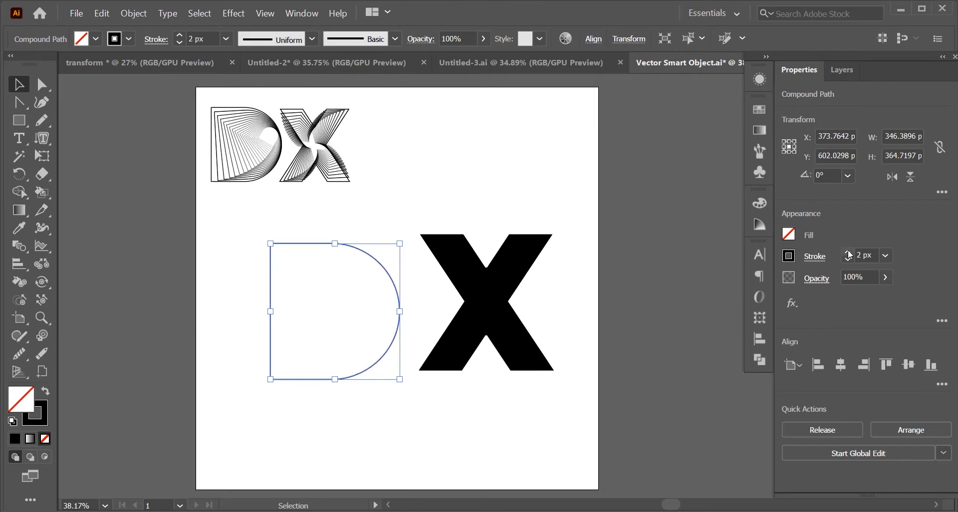
{"action": "left_click", "coordinate": [848, 251]}
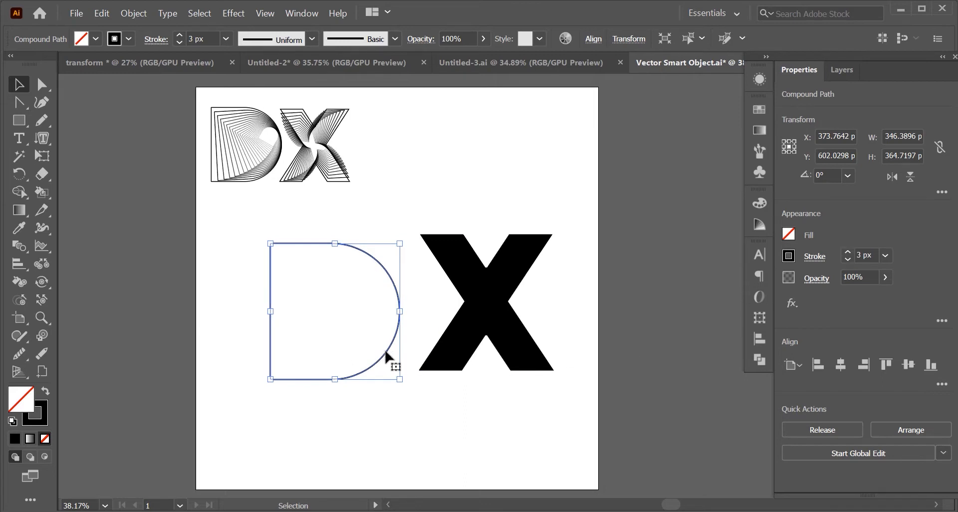
{"action": "mouse_move", "coordinate": [386, 351]}
{"action": "left_mouse_down"}
{"action": "mouse_move", "coordinate": [383, 335]}
{"action": "mouse_move", "coordinate": [385, 353]}
{"action": "left_mouse_up"}
{"action": "left_click", "coordinate": [395, 361]}
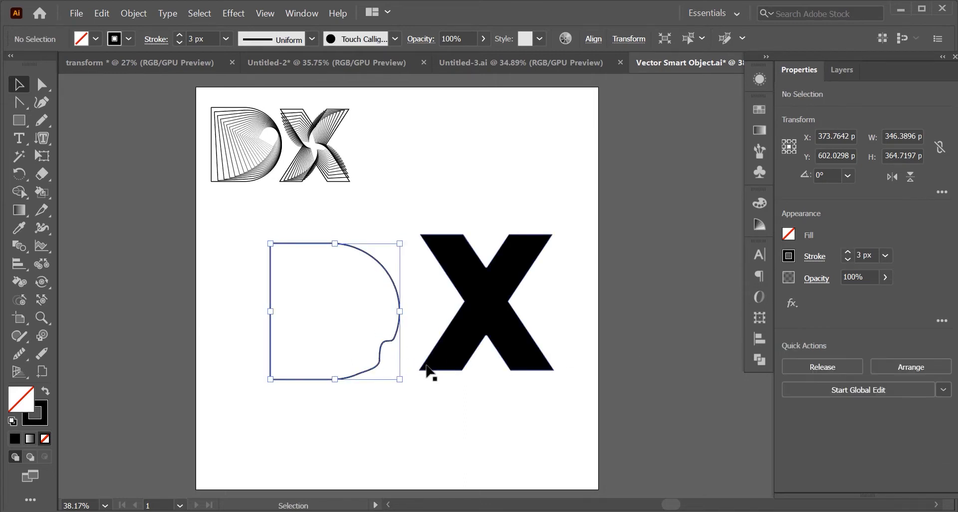
Undo the last change to the D's outline and deselect it
{"action": "key", "text": "ctrl+z"}
{"action": "left_click", "coordinate": [355, 405]}
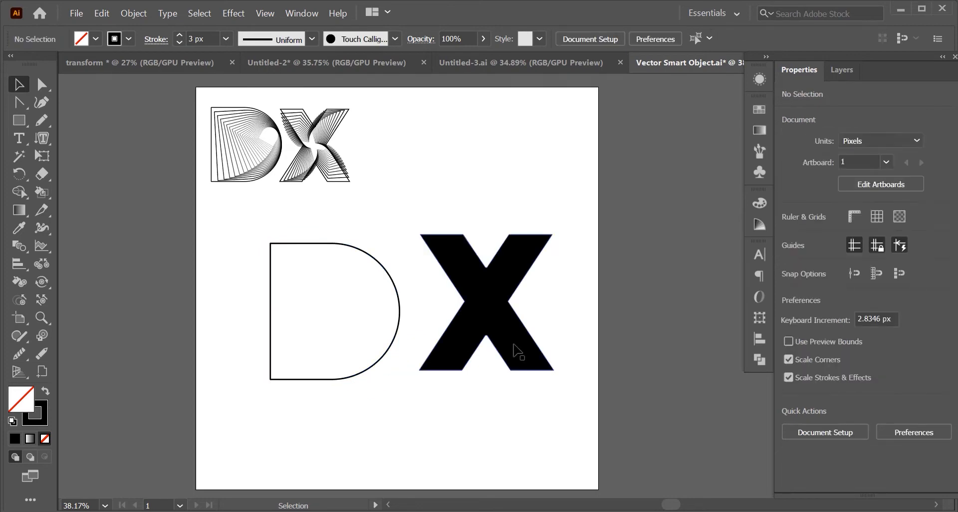
Merge the filled X into a single path with the Shape Builder tool
{"action": "left_click", "coordinate": [485, 333]}
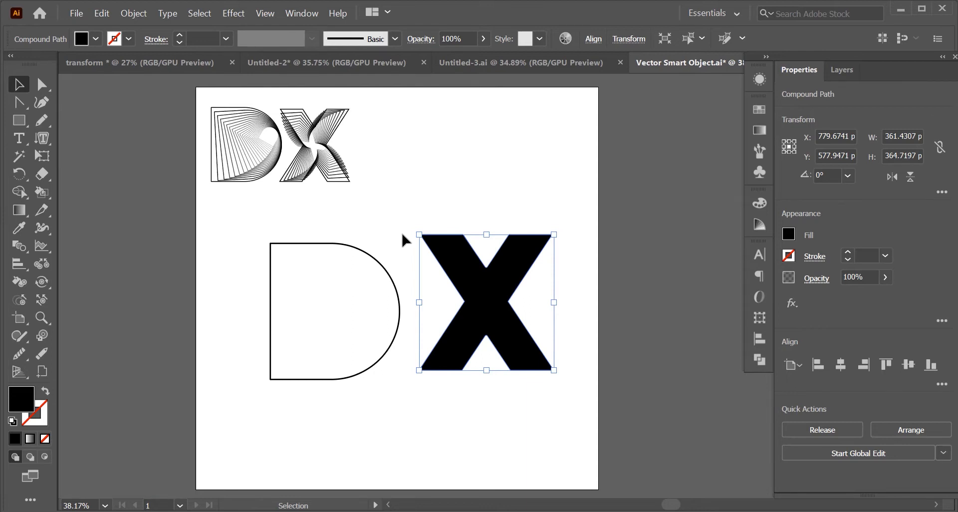
{"action": "left_click", "coordinate": [19, 191]}
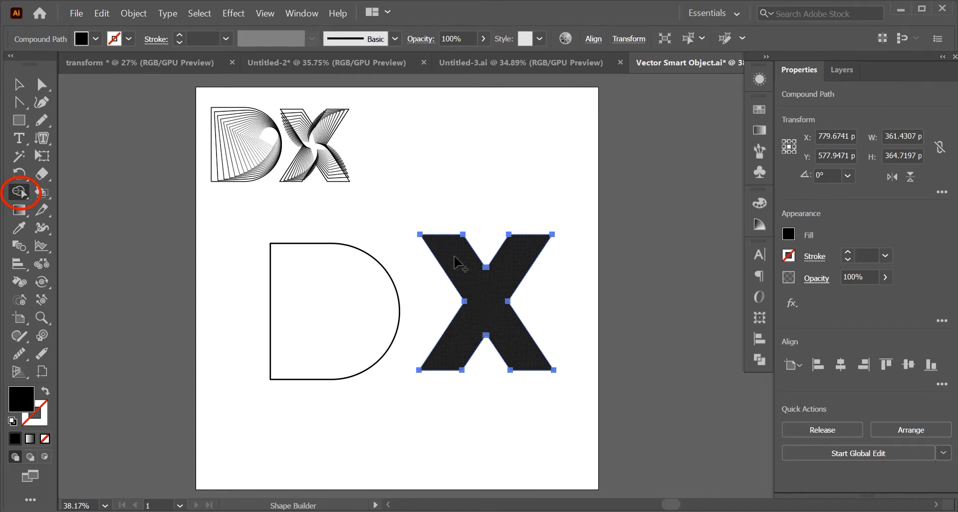
{"action": "left_click", "coordinate": [490, 306]}
{"action": "mouse_move", "coordinate": [484, 300]}
{"action": "left_mouse_down"}
{"action": "mouse_move", "coordinate": [462, 341]}
{"action": "mouse_move", "coordinate": [510, 283]}
{"action": "mouse_move", "coordinate": [496, 297]}
{"action": "left_mouse_up"}
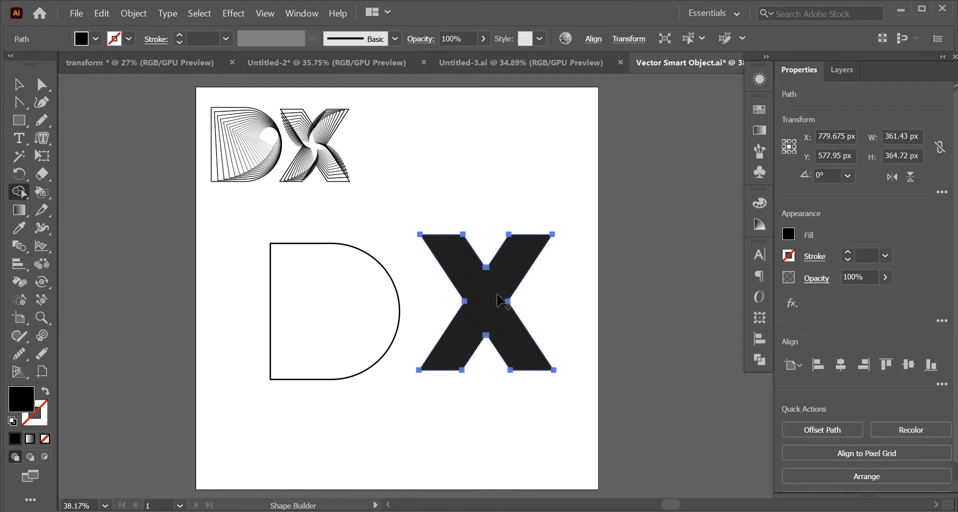
{"action": "left_click", "coordinate": [19, 85]}
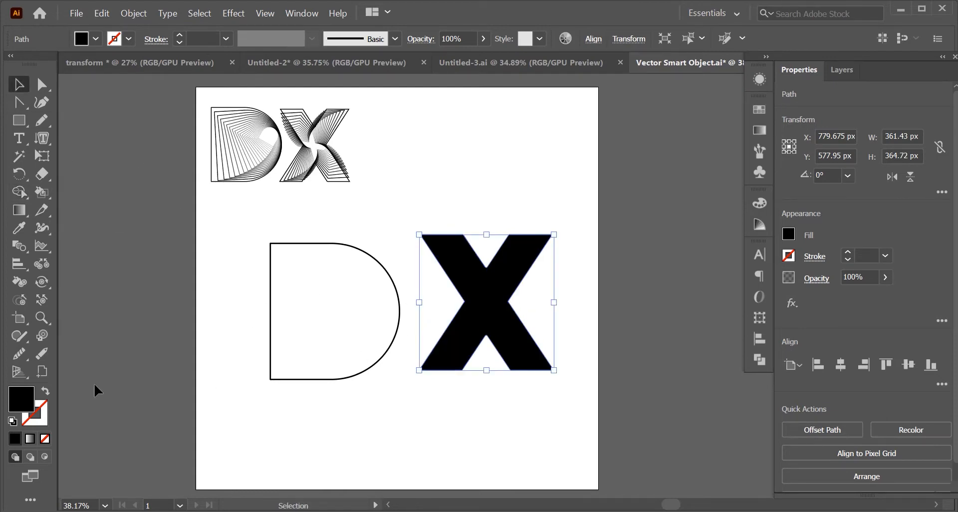
Swap the X's fill and stroke to give it a black outline without fill, and set its stroke weight to 3 px
{"action": "left_click", "coordinate": [44, 392]}
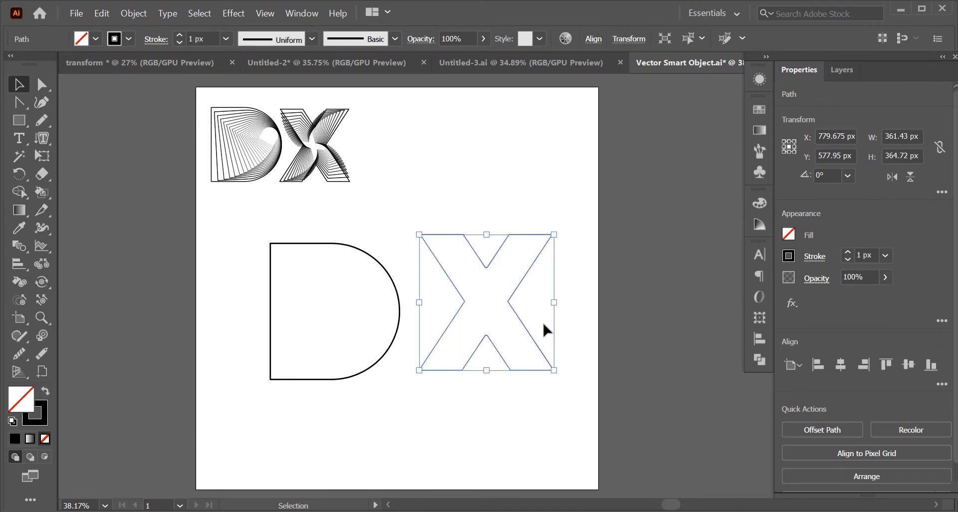
{"action": "left_click", "coordinate": [385, 362]}
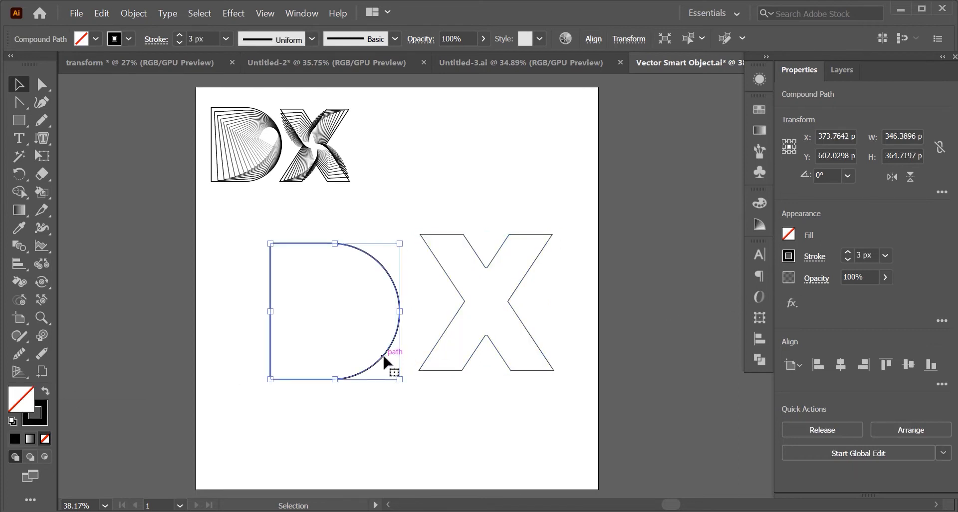
{"action": "left_click", "coordinate": [522, 327]}
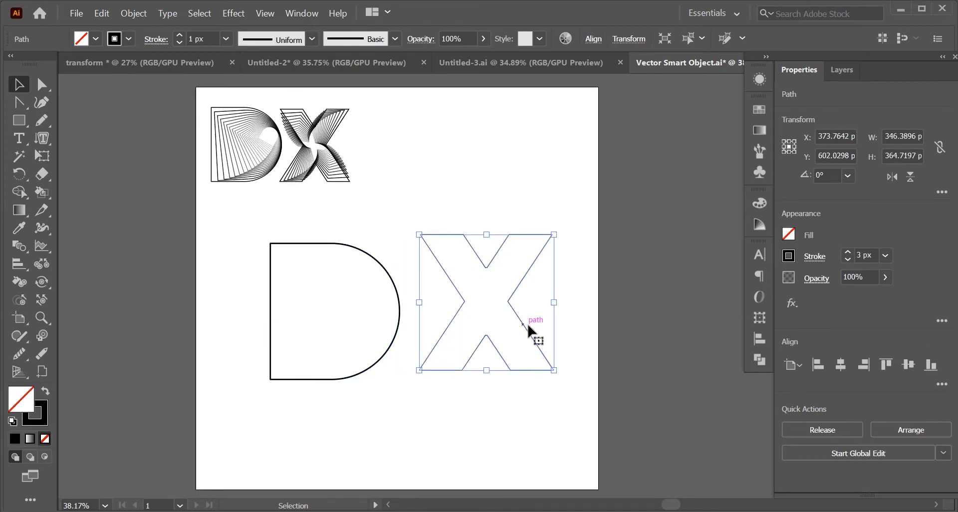
{"action": "left_click", "coordinate": [848, 252]}
{"action": "left_click", "coordinate": [848, 252]}
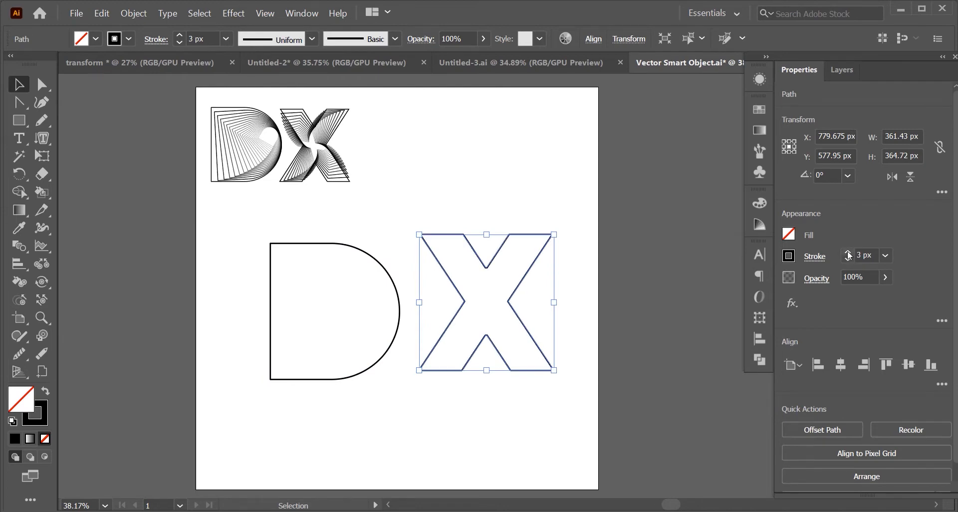
Start a Distort & Transform > Transform effect on the D outline with horizontal and vertical scale at 93%, keeping the preview on
{"action": "left_click", "coordinate": [375, 371]}
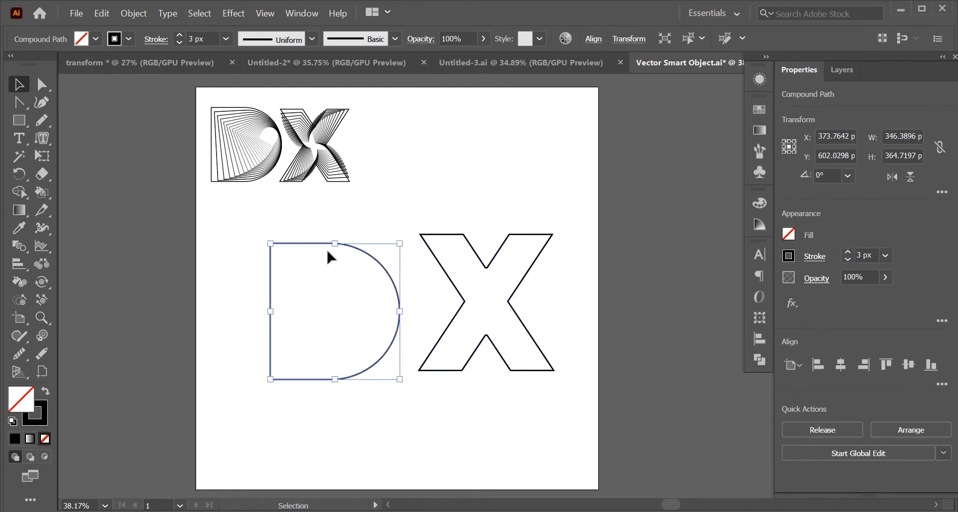
{"action": "left_click", "coordinate": [233, 14]}
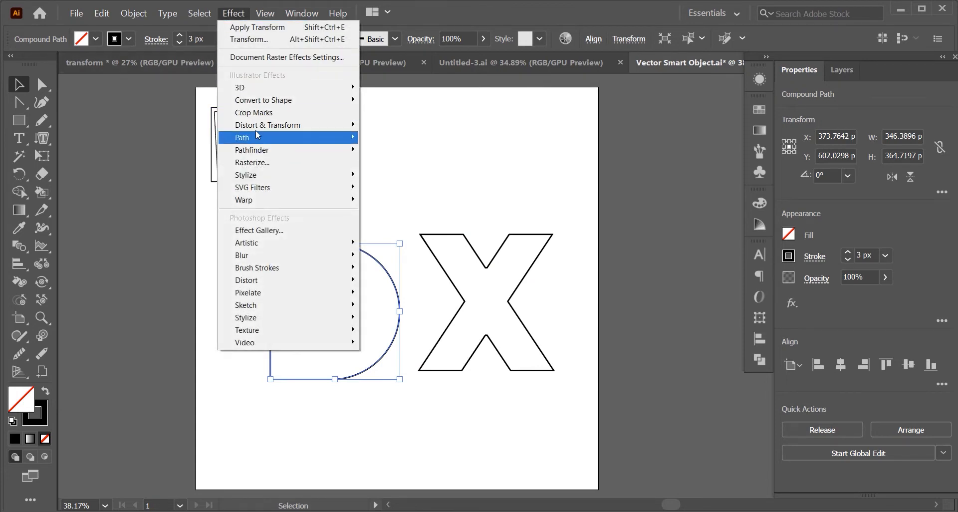
{"action": "mouse_move", "coordinate": [291, 131]}
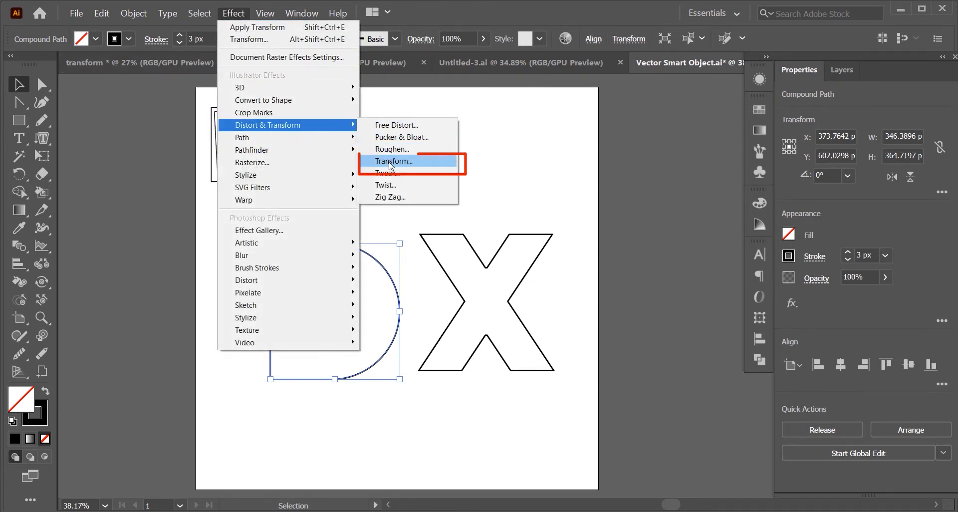
{"action": "left_click", "coordinate": [392, 163]}
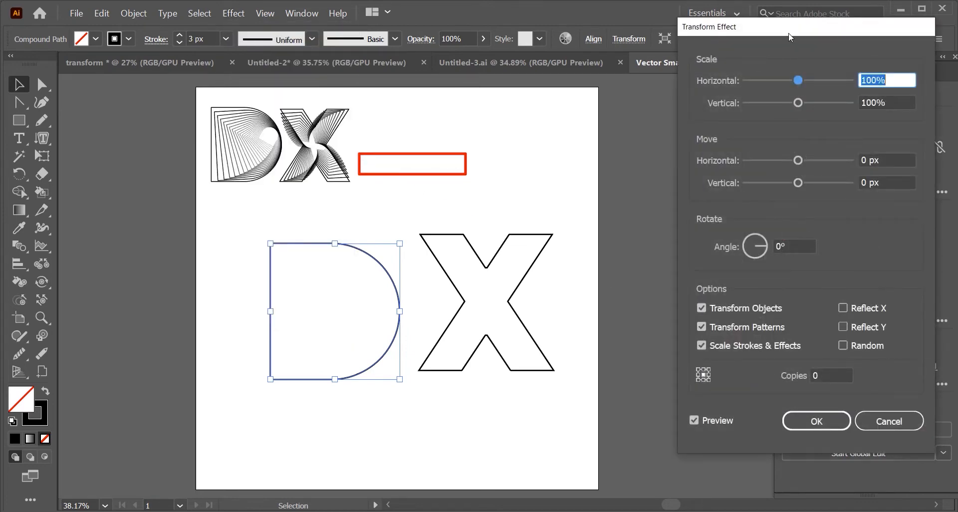
{"action": "left_click_drag", "start_coordinate": [781, 29], "coordinate": [642, 38]}
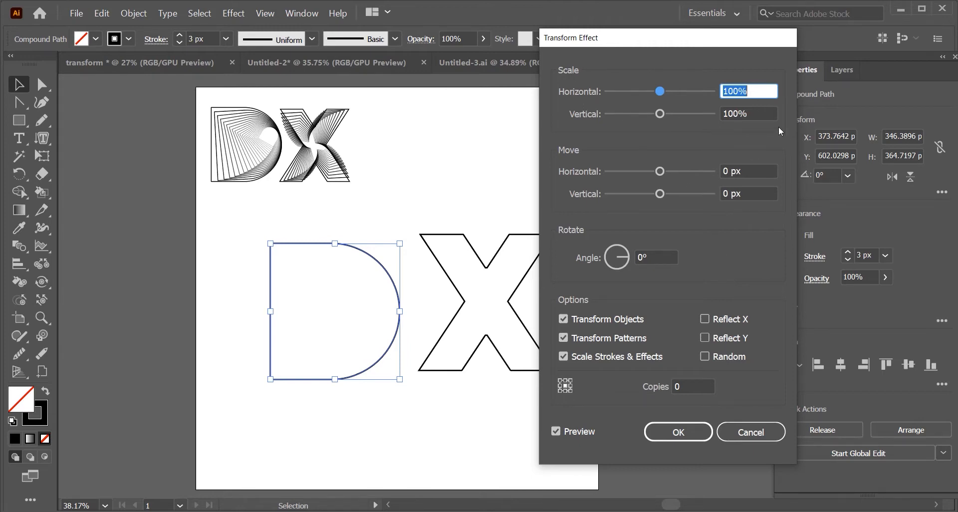
{"action": "left_click", "coordinate": [754, 91]}
{"action": "double_click", "coordinate": [738, 90]}
{"action": "type", "text": "93"}
{"action": "left_click", "coordinate": [556, 432]}
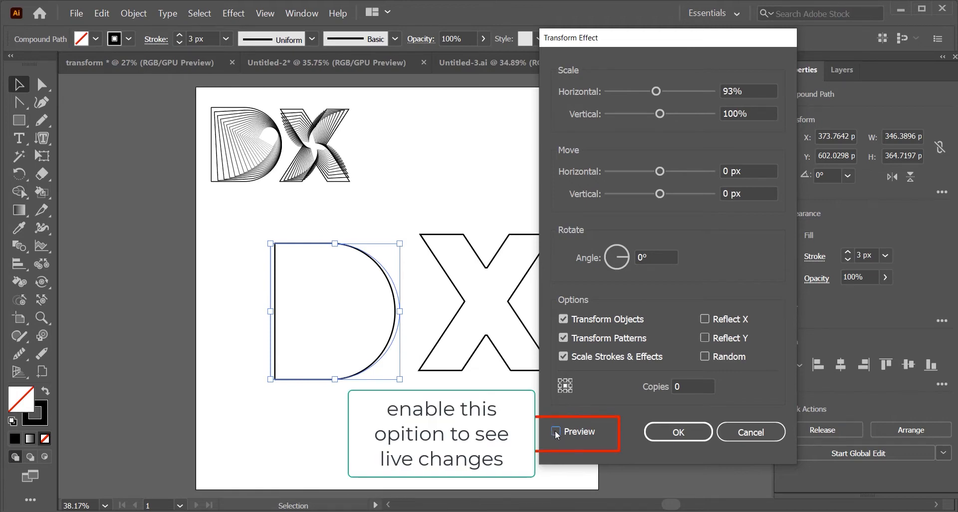
{"action": "left_click", "coordinate": [555, 431]}
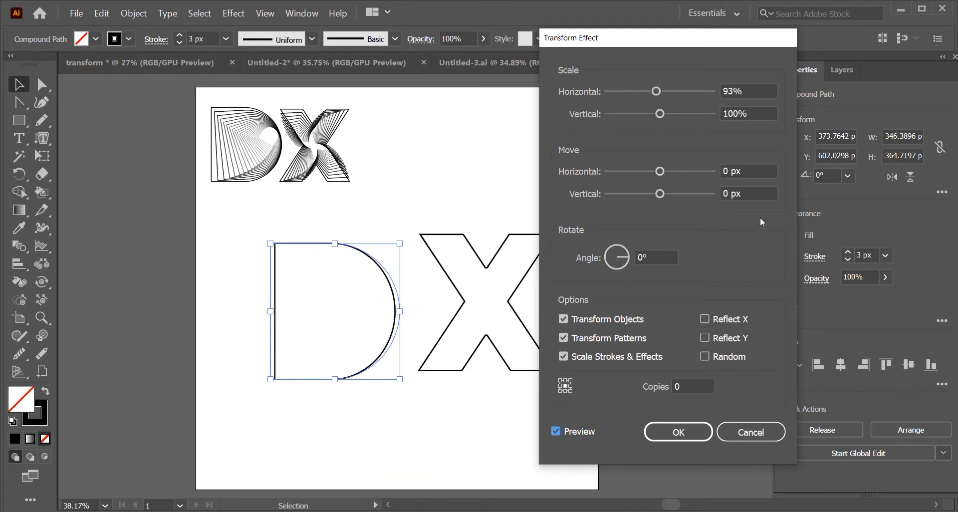
{"action": "left_click", "coordinate": [749, 115]}
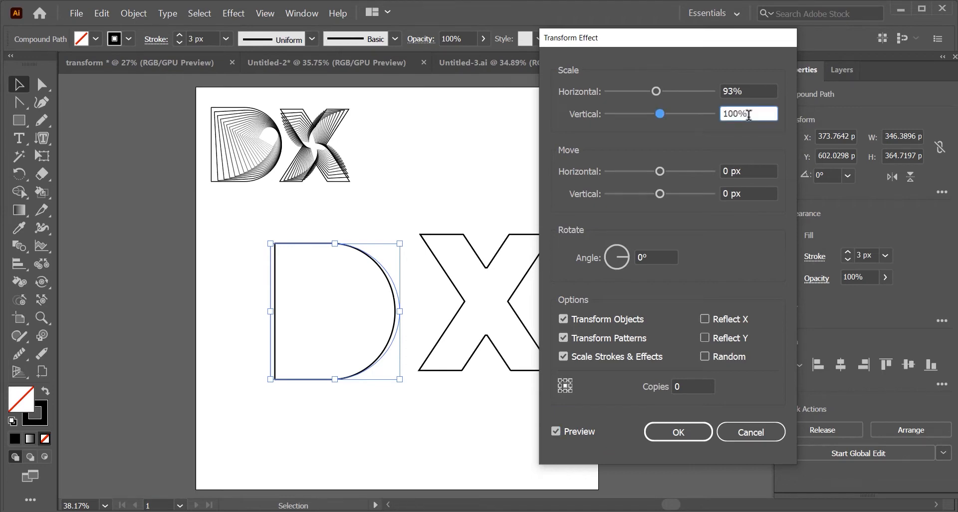
{"action": "double_click", "coordinate": [738, 112]}
{"action": "type", "text": "93"}
Set the horizontal move of the D's Transform effect to 14 px
{"action": "left_click", "coordinate": [746, 171]}
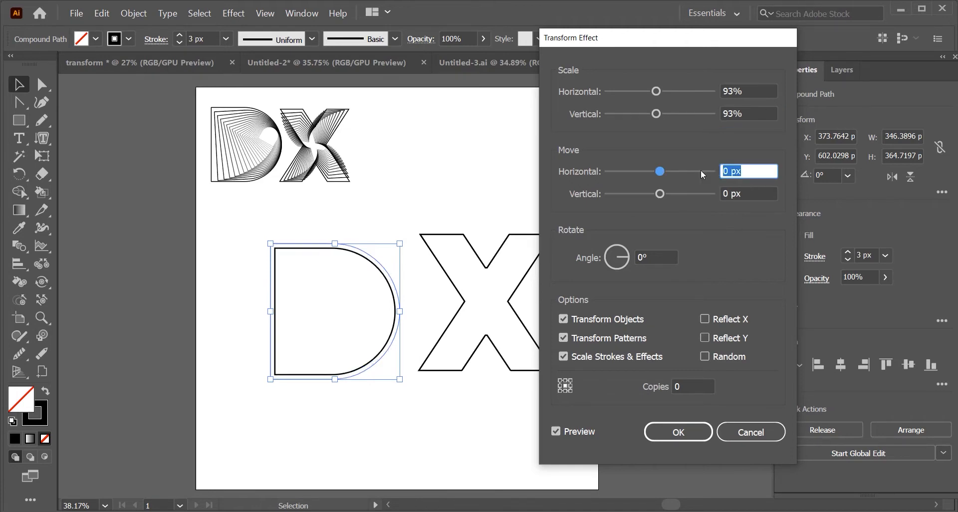
{"action": "type", "text": "4"}
{"action": "left_click", "coordinate": [555, 432]}
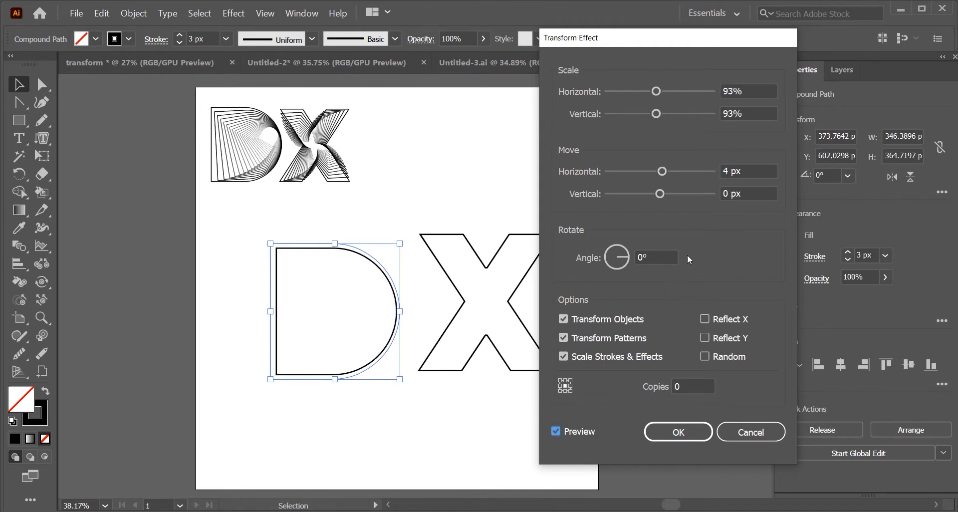
{"action": "left_click", "coordinate": [746, 171]}
{"action": "left_click_drag", "start_coordinate": [746, 171], "coordinate": [722, 178]}
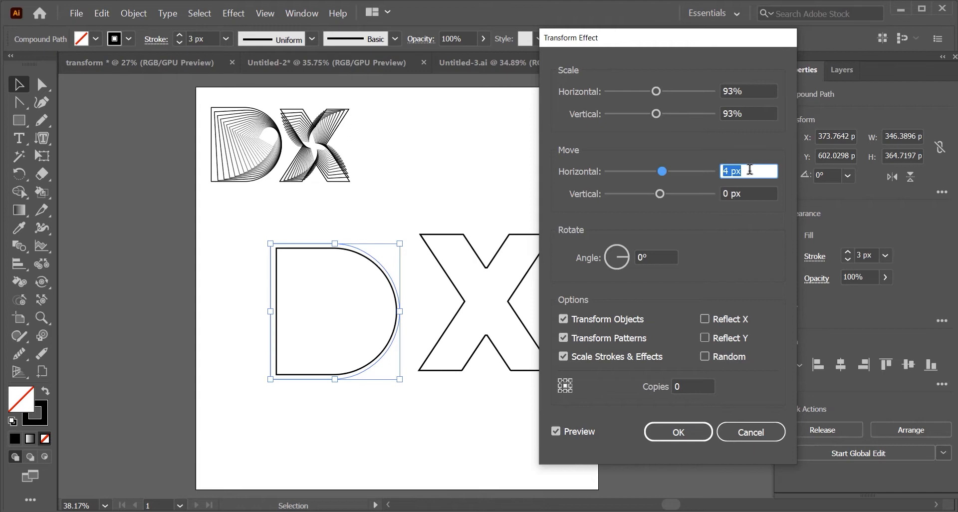
{"action": "key", "text": "Up"}
{"action": "key", "text": "Up"}
{"action": "key", "text": "Up"}
{"action": "key", "text": "Up"}
{"action": "key", "text": "Up"}
{"action": "key", "text": "Up"}
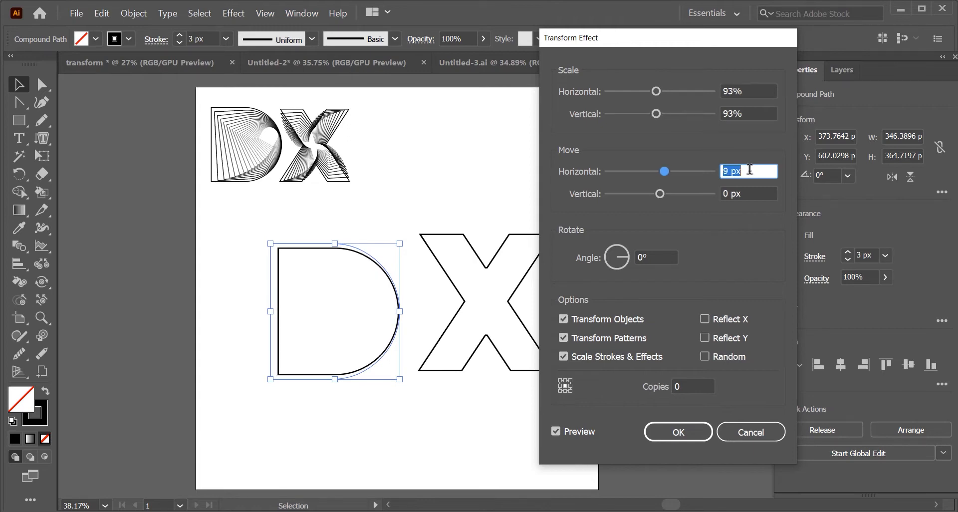
{"action": "key", "text": "Up"}
{"action": "key", "text": "Up"}
{"action": "key", "text": "Up"}
{"action": "key", "text": "Up"}
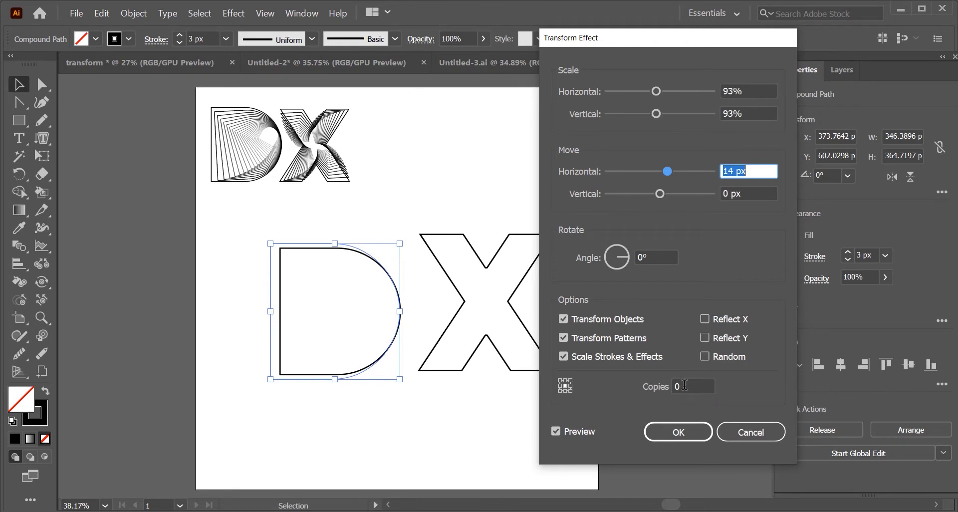
Set the rotation angle to 3° and the number of copies to 20, with the preview on
{"action": "left_click", "coordinate": [631, 257]}
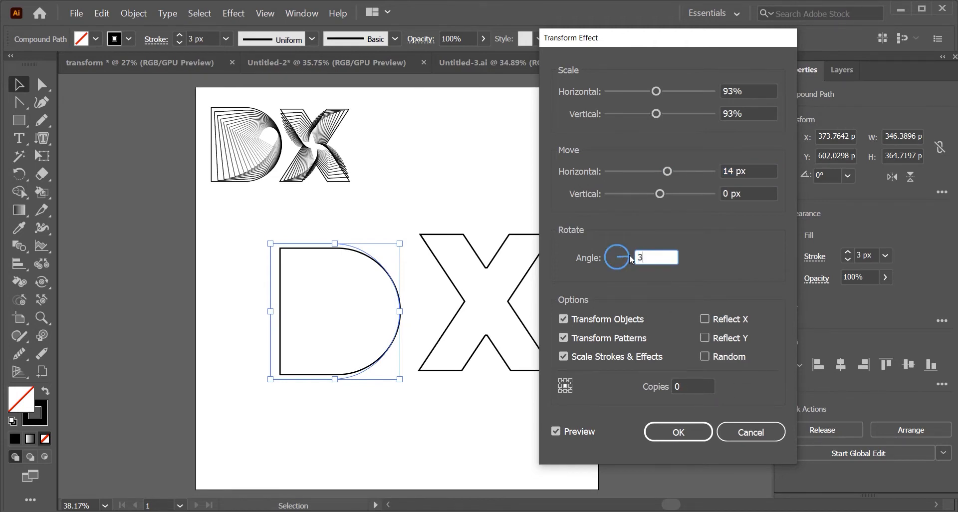
{"action": "left_click", "coordinate": [685, 386]}
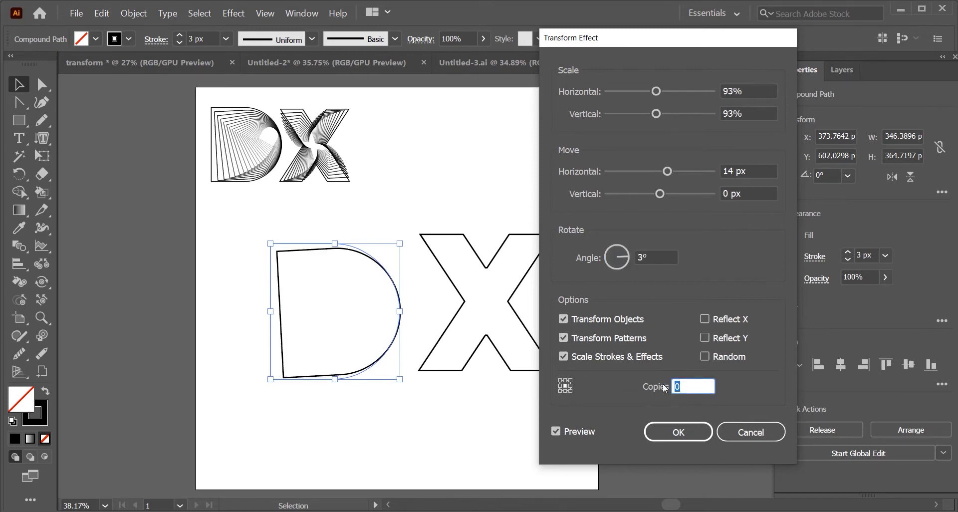
{"action": "type", "text": "2"}
{"action": "type", "text": "0"}
{"action": "left_click", "coordinate": [558, 432]}
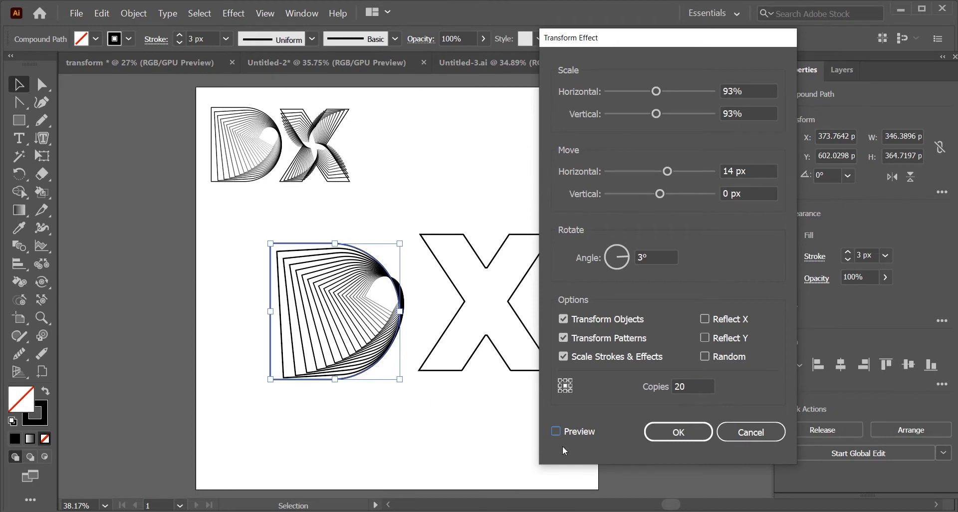
{"action": "left_click", "coordinate": [556, 432]}
Try horizontal scale values down to 66% on the D's copies and set the horizontal scale to 89%
{"action": "left_click", "coordinate": [746, 91]}
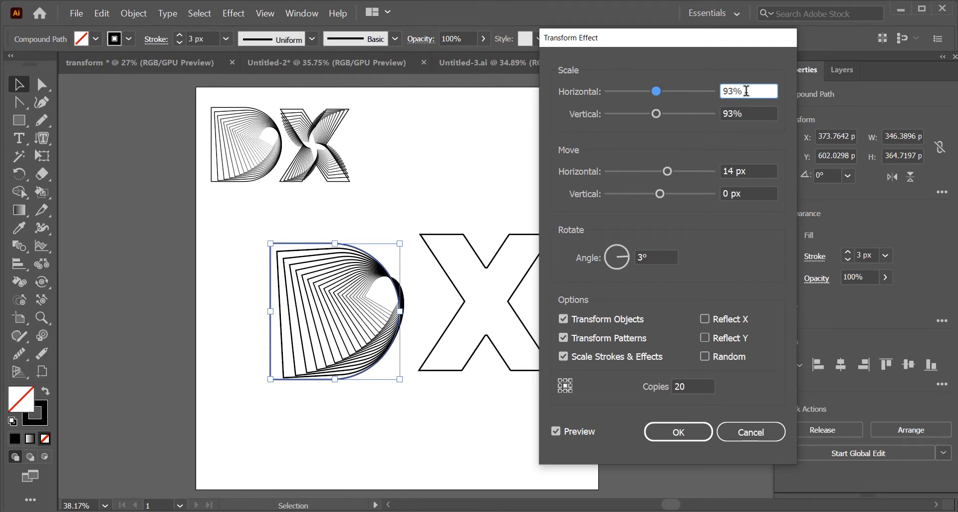
{"action": "key", "text": "Down"}
{"action": "key", "text": "Down"}
{"action": "key", "text": "Down"}
{"action": "key", "text": "Down"}
{"action": "key", "text": "Down"}
{"action": "key", "text": "Down"}
{"action": "key", "text": "Down"}
{"action": "key", "text": "Down"}
{"action": "key", "text": "Down"}
{"action": "key", "text": "Down"}
{"action": "key", "text": "Down"}
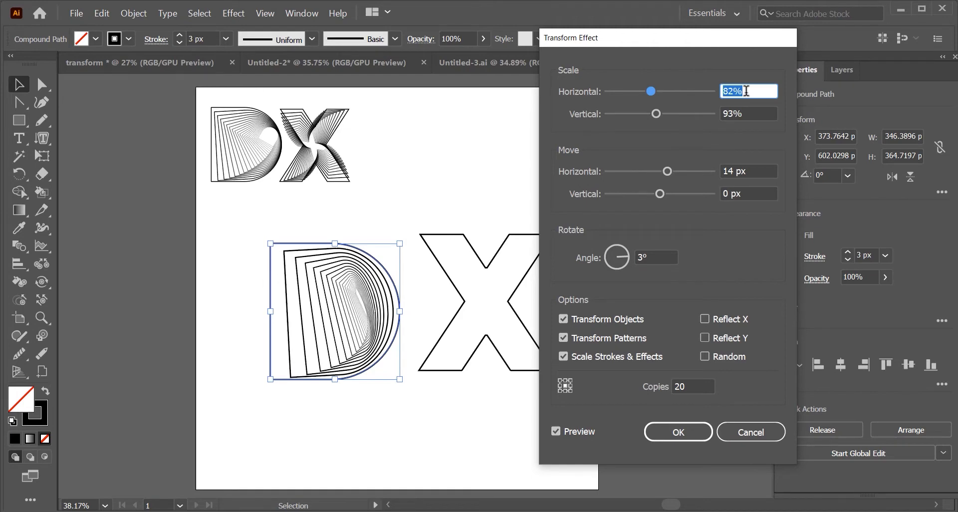
{"action": "key", "text": "Down"}
{"action": "key", "text": "Down"}
{"action": "key", "text": "Down"}
{"action": "key", "text": "Down"}
{"action": "key", "text": "Down"}
{"action": "key", "text": "Down"}
{"action": "key", "text": "Down"}
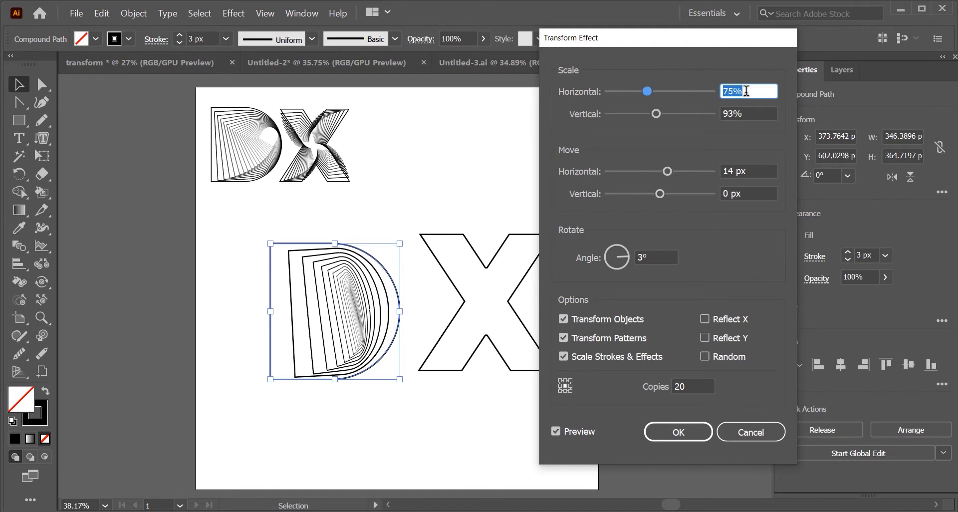
{"action": "key", "text": "Down"}
{"action": "key", "text": "Down"}
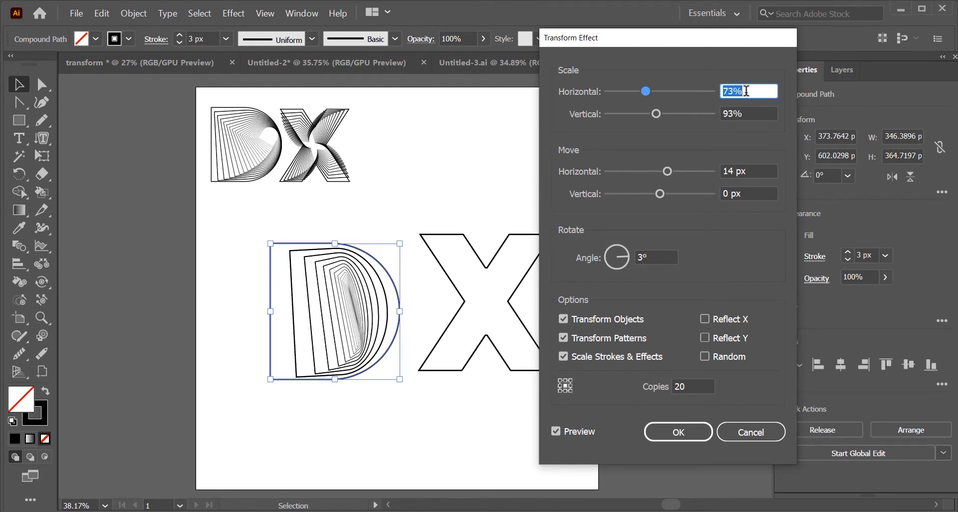
{"action": "key", "text": "Down"}
{"action": "key", "text": "Down"}
{"action": "key", "text": "Down"}
{"action": "key", "text": "Down"}
{"action": "key", "text": "Down"}
{"action": "key", "text": "Down"}
{"action": "key", "text": "Down"}
{"action": "key", "text": "Down"}
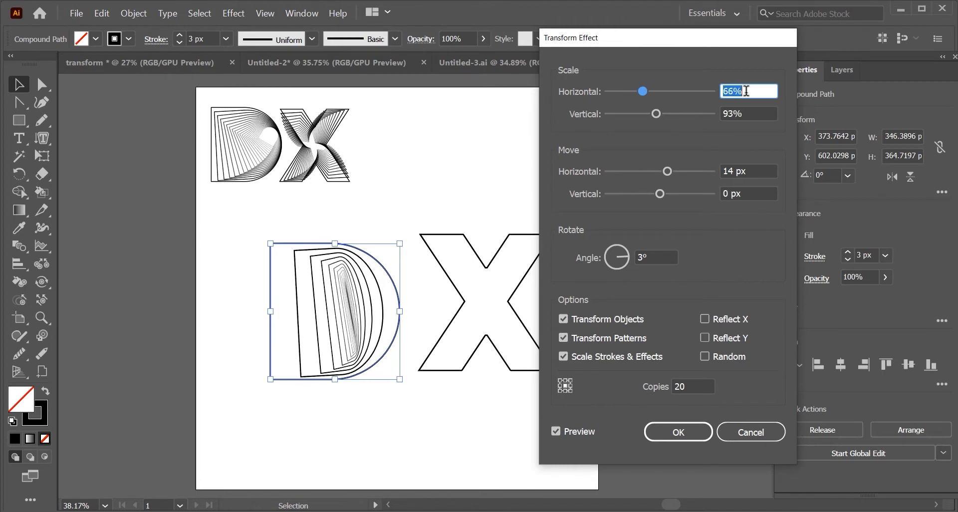
{"action": "key", "text": "Up"}
{"action": "key", "text": "Up"}
{"action": "key", "text": "Up"}
{"action": "key", "text": "Up"}
{"action": "key", "text": "Up"}
{"action": "key", "text": "Up"}
{"action": "key", "text": "Up"}
{"action": "key", "text": "Up"}
{"action": "key", "text": "Up"}
{"action": "key", "text": "Up"}
{"action": "key", "text": "Up"}
{"action": "key", "text": "Up"}
{"action": "key", "text": "Up"}
{"action": "key", "text": "Up"}
{"action": "key", "text": "Up"}
{"action": "key", "text": "Up"}
{"action": "key", "text": "Up"}
{"action": "key", "text": "Up"}
{"action": "key", "text": "Up"}
{"action": "key", "text": "Up"}
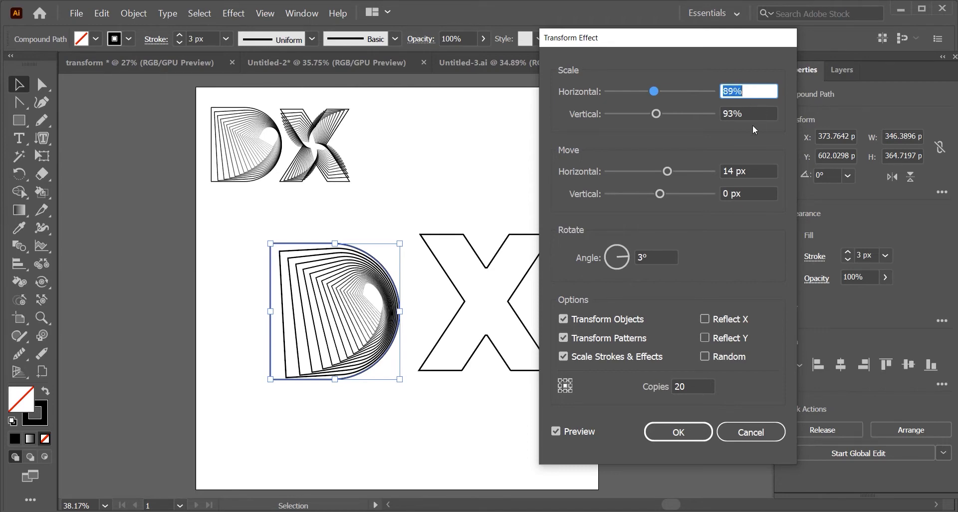
Try vertical scale values up to 102% on the D's copies and bring the vertical scale to 95%
{"action": "key", "text": "Tab"}
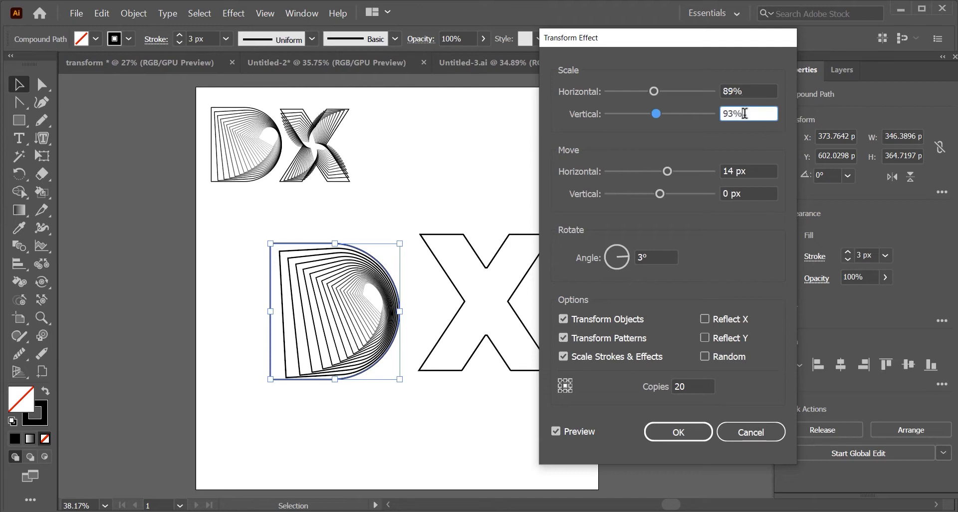
{"action": "key", "text": "Up"}
{"action": "key", "text": "Up"}
{"action": "key", "text": "Up"}
{"action": "key", "text": "Up"}
{"action": "key", "text": "Up"}
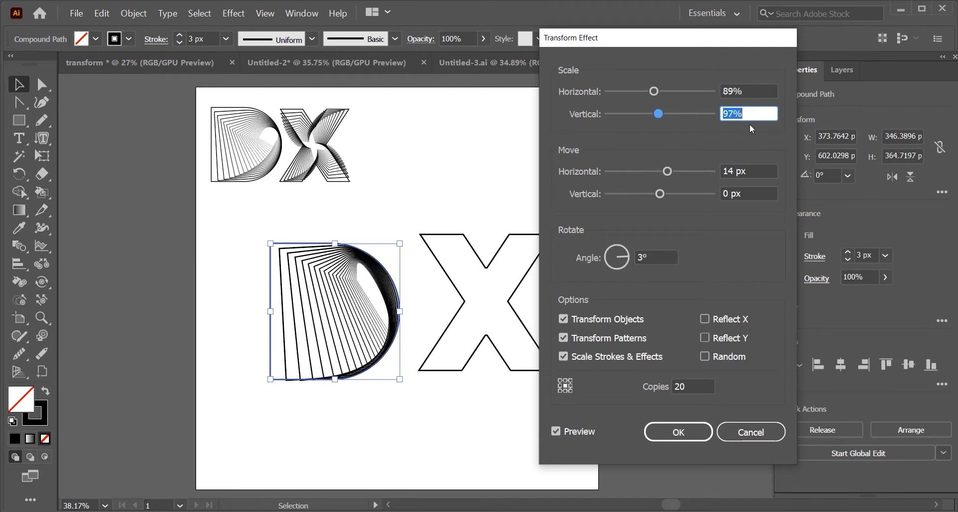
{"action": "key", "text": "Up"}
{"action": "key", "text": "Up"}
{"action": "key", "text": "Up"}
{"action": "key", "text": "Up"}
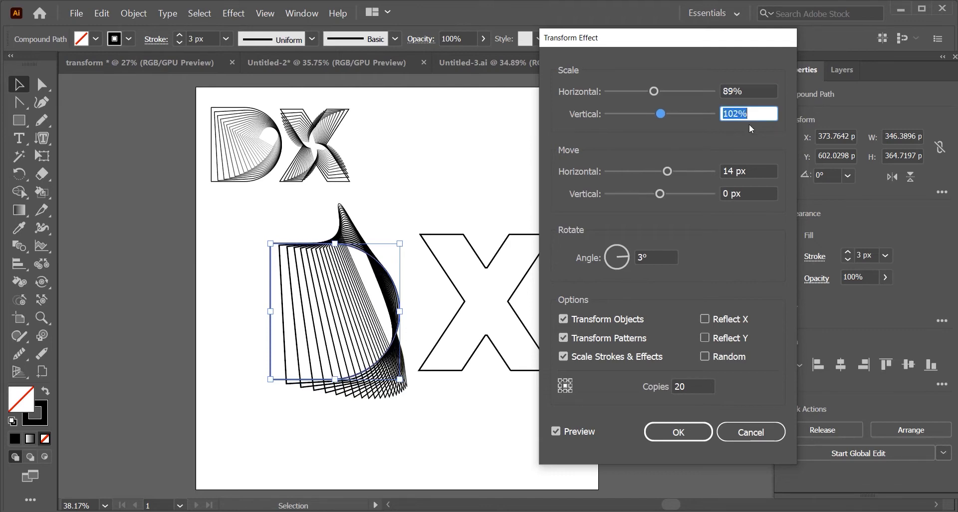
{"action": "key", "text": "Down"}
{"action": "key", "text": "Down"}
{"action": "key", "text": "Down"}
{"action": "key", "text": "Down"}
{"action": "key", "text": "Down"}
{"action": "key", "text": "Down"}
{"action": "key", "text": "Down"}
{"action": "key", "text": "Down"}
{"action": "key", "text": "Down"}
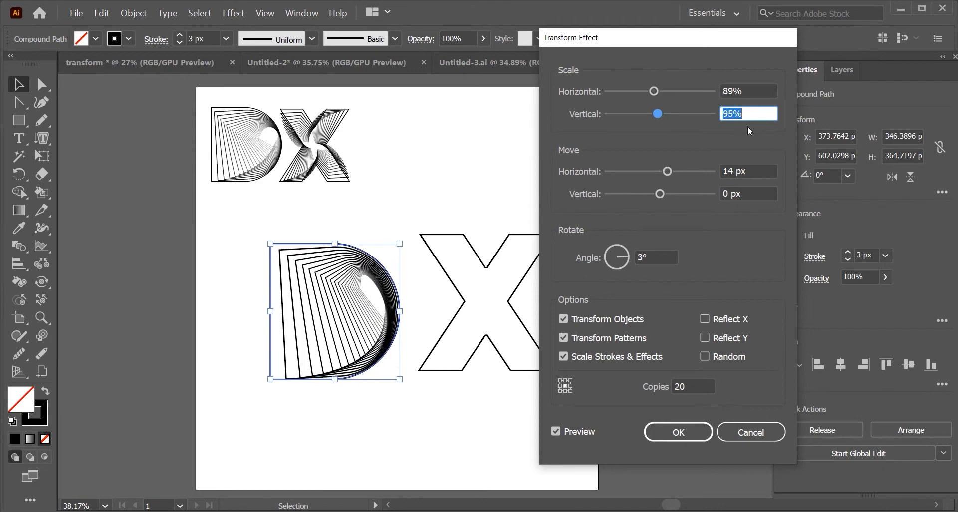
Set the vertical scale of the D's copies to 90%
{"action": "key", "text": "Down"}
{"action": "key", "text": "Down"}
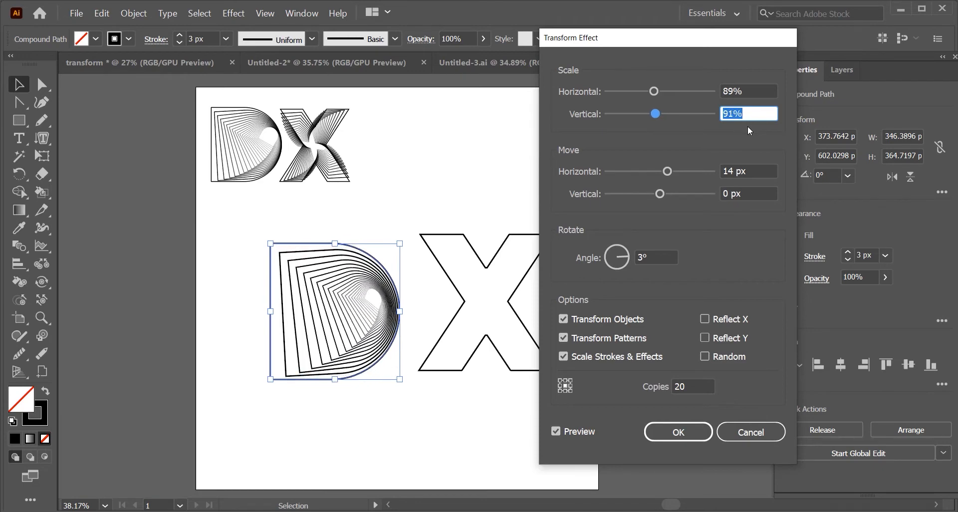
{"action": "key", "text": "Down"}
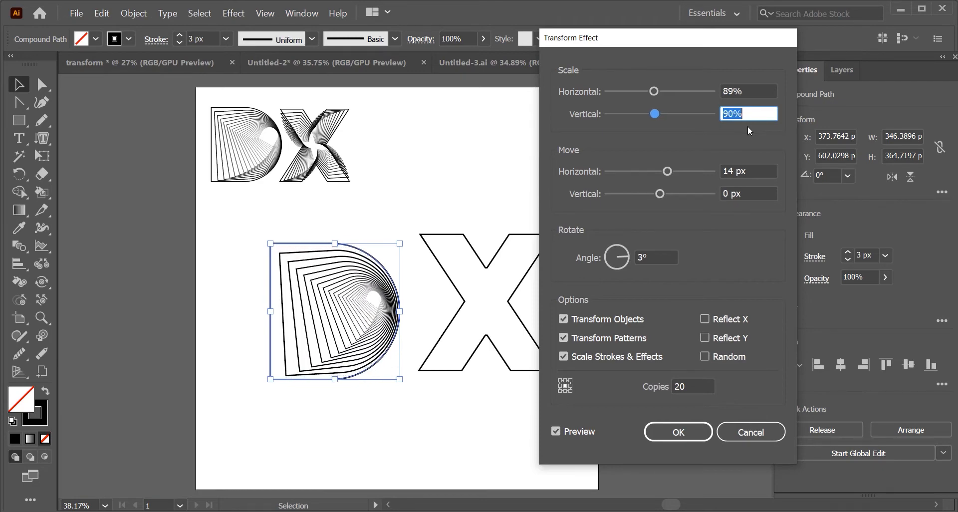
Try horizontal move values up to 49 px on the D's copies and bring the horizontal move back to 14 px
{"action": "left_click", "coordinate": [748, 171]}
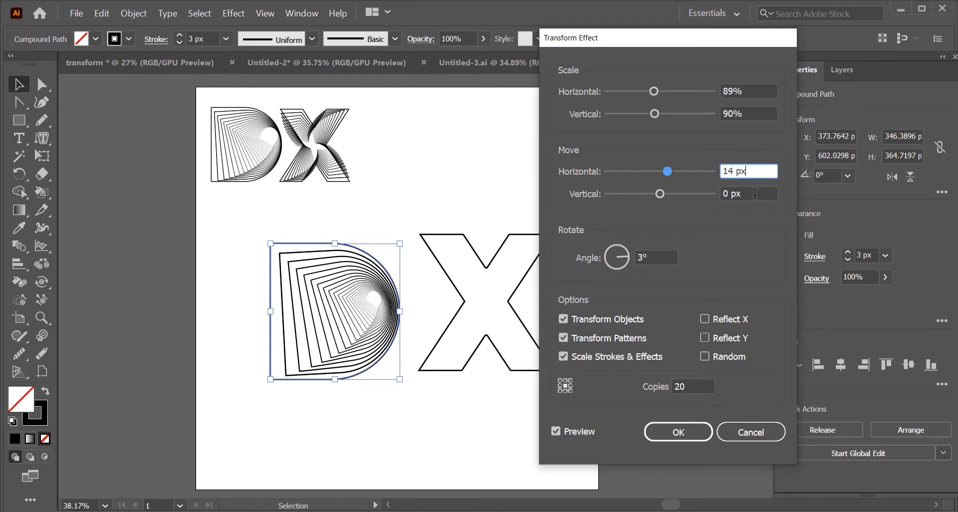
{"action": "key", "text": "shift+Up"}
{"action": "key", "text": "shift+Up"}
{"action": "key", "text": "shift+Up"}
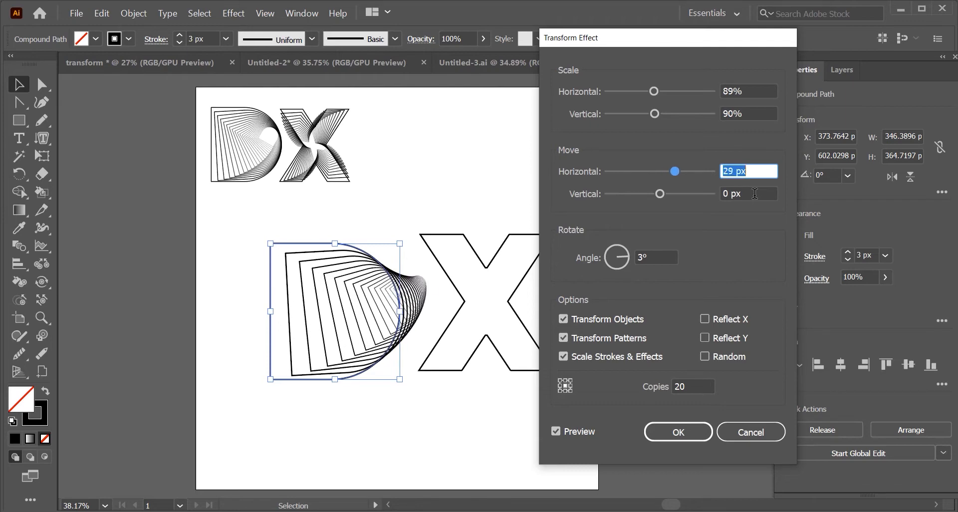
{"action": "key", "text": "Up"}
{"action": "key", "text": "Up"}
{"action": "key", "text": "Up"}
{"action": "key", "text": "Up"}
{"action": "key", "text": "Up"}
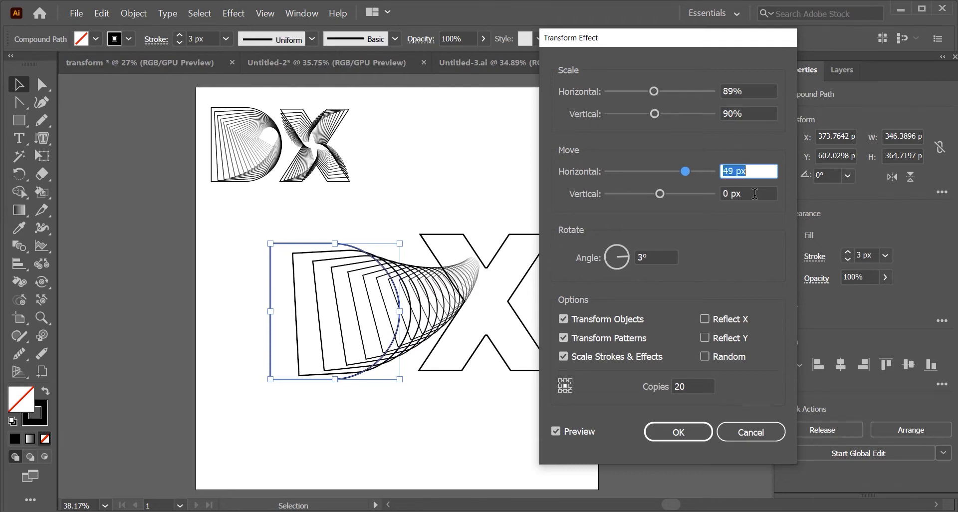
{"action": "key", "text": "Down"}
{"action": "key", "text": "Down"}
{"action": "key", "text": "Down"}
{"action": "key", "text": "Down"}
{"action": "key", "text": "Down"}
{"action": "key", "text": "Down"}
{"action": "key", "text": "Down"}
{"action": "key", "text": "Down"}
{"action": "key", "text": "Down"}
{"action": "key", "text": "Down"}
{"action": "key", "text": "Down"}
{"action": "key", "text": "Down"}
{"action": "key", "text": "Down"}
{"action": "key", "text": "Down"}
{"action": "key", "text": "Down"}
{"action": "key", "text": "Down"}
{"action": "key", "text": "Down"}
{"action": "key", "text": "Down"}
{"action": "key", "text": "Down"}
{"action": "key", "text": "Down"}
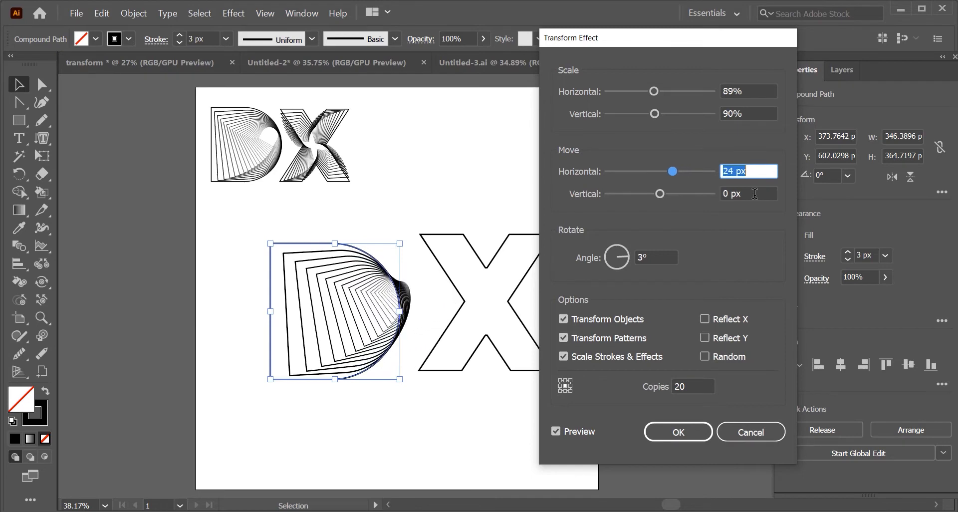
{"action": "key", "text": "Down"}
{"action": "key", "text": "Down"}
{"action": "key", "text": "Down"}
{"action": "key", "text": "Down"}
{"action": "key", "text": "Down"}
{"action": "key", "text": "Down"}
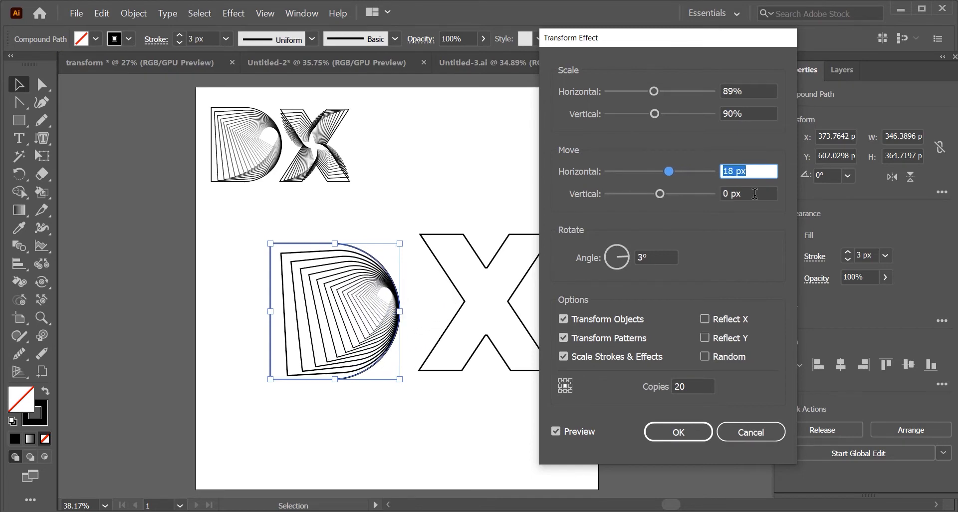
{"action": "key", "text": "Down"}
{"action": "key", "text": "Down"}
{"action": "key", "text": "Down"}
{"action": "key", "text": "Down"}
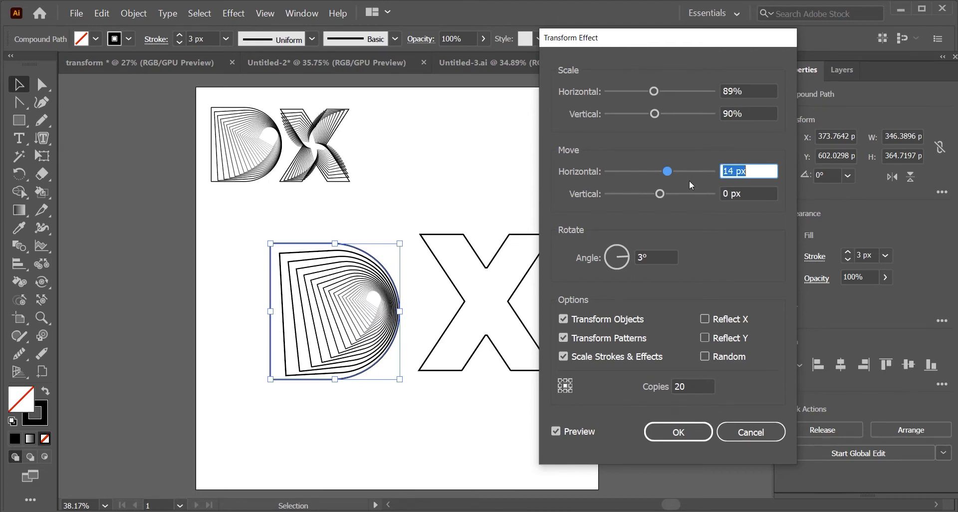
Try vertical move values up to 34 px on the D's copies and set the vertical move to 2 px
{"action": "left_click", "coordinate": [742, 193]}
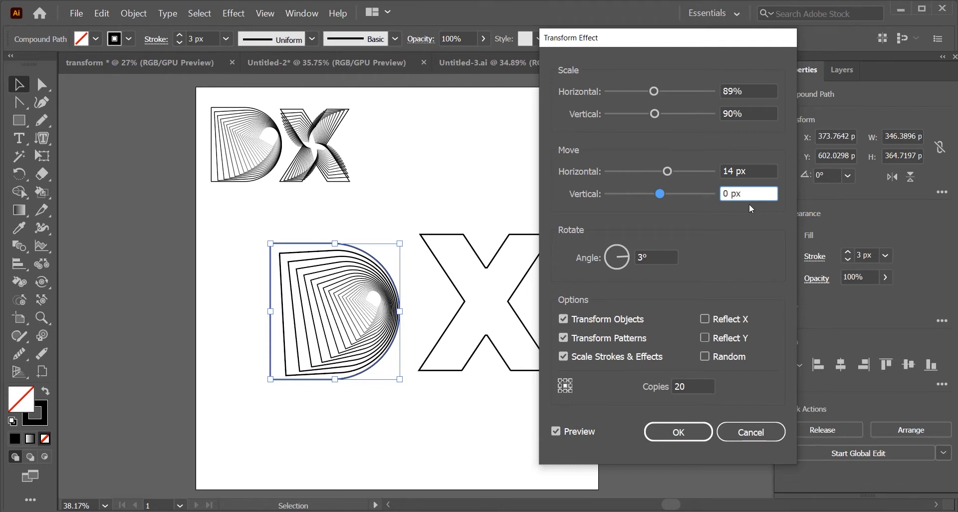
{"action": "key", "text": "Up"}
{"action": "key", "text": "Up"}
{"action": "key", "text": "Up"}
{"action": "key", "text": "Up"}
{"action": "key", "text": "Up"}
{"action": "key", "text": "Up"}
{"action": "key", "text": "Up"}
{"action": "key", "text": "Up"}
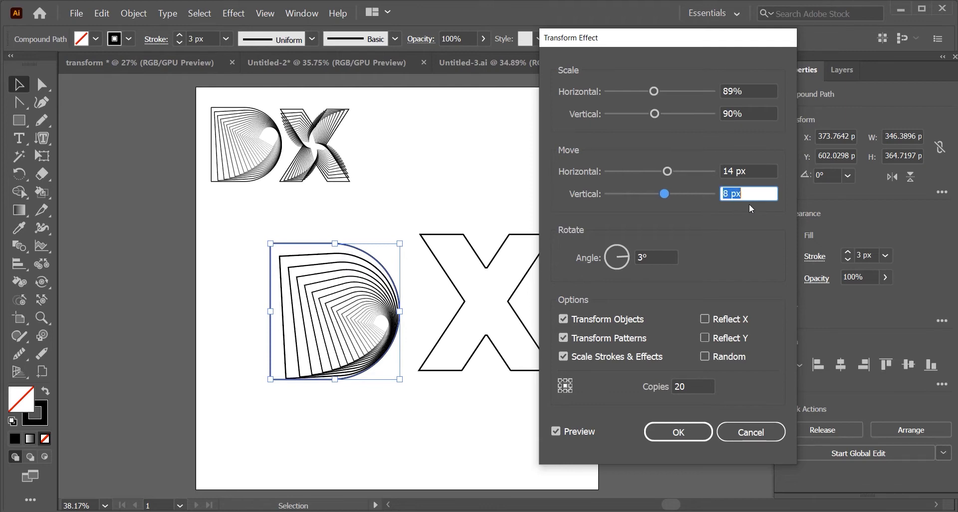
{"action": "key", "text": "Up"}
{"action": "key", "text": "Up"}
{"action": "key", "text": "Up"}
{"action": "key", "text": "Up"}
{"action": "key", "text": "Up"}
{"action": "key", "text": "Up"}
{"action": "key", "text": "Up"}
{"action": "key", "text": "Up"}
{"action": "key", "text": "Up"}
{"action": "key", "text": "Up"}
{"action": "key", "text": "Up"}
{"action": "key", "text": "Up"}
{"action": "key", "text": "Up"}
{"action": "key", "text": "Up"}
{"action": "key", "text": "Up"}
{"action": "key", "text": "Up"}
{"action": "key", "text": "Up"}
{"action": "key", "text": "Up"}
{"action": "key", "text": "Up"}
{"action": "key", "text": "Up"}
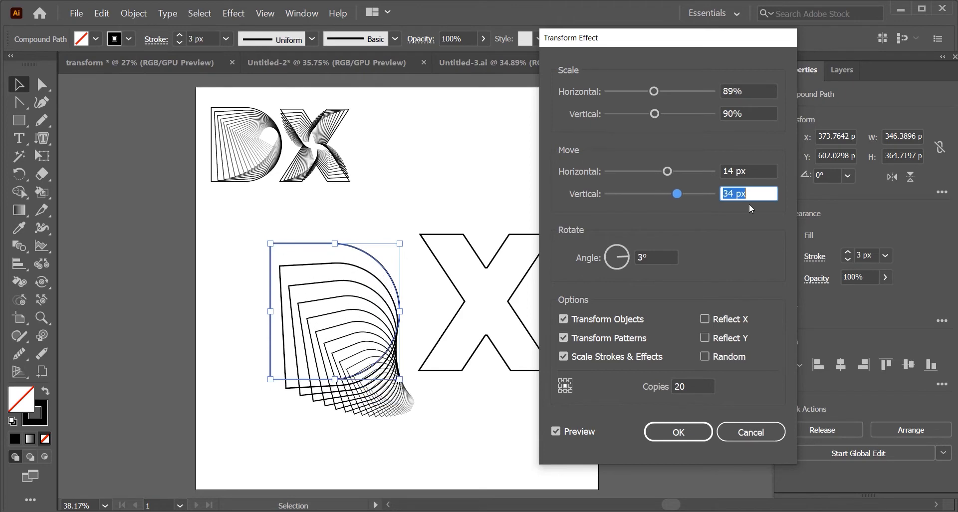
{"action": "key", "text": "Down"}
{"action": "key", "text": "Down"}
{"action": "key", "text": "Down"}
{"action": "key", "text": "Down"}
{"action": "key", "text": "Down"}
{"action": "key", "text": "Down"}
{"action": "key", "text": "Down"}
{"action": "key", "text": "Down"}
{"action": "key", "text": "Down"}
{"action": "key", "text": "Down"}
{"action": "key", "text": "Down"}
{"action": "key", "text": "Down"}
{"action": "key", "text": "Down"}
{"action": "key", "text": "Down"}
{"action": "key", "text": "Down"}
{"action": "key", "text": "Down"}
{"action": "key", "text": "Down"}
{"action": "key", "text": "Down"}
{"action": "key", "text": "Down"}
{"action": "key", "text": "Down"}
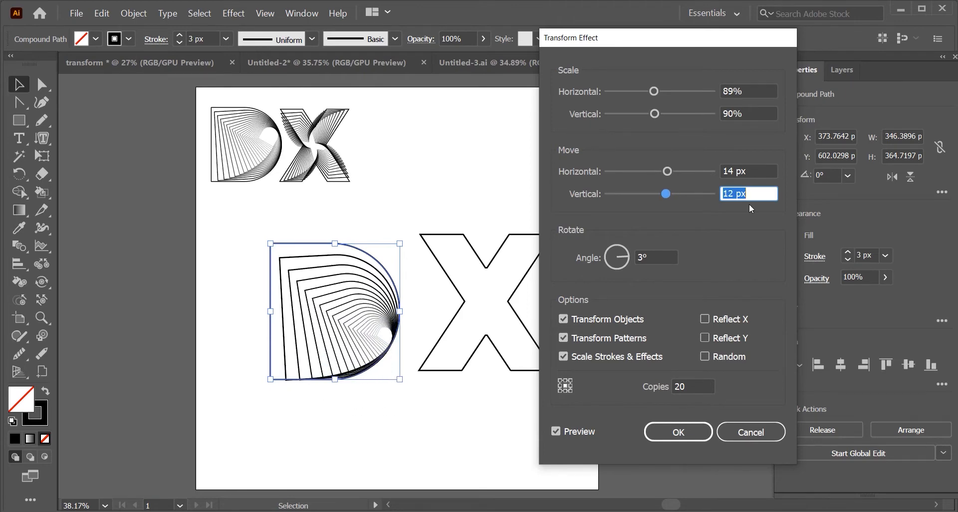
{"action": "key", "text": "Down"}
{"action": "key", "text": "Down"}
{"action": "key", "text": "Down"}
{"action": "key", "text": "Down"}
{"action": "key", "text": "Down"}
{"action": "key", "text": "Down"}
{"action": "key", "text": "Down"}
{"action": "key", "text": "Down"}
{"action": "key", "text": "Down"}
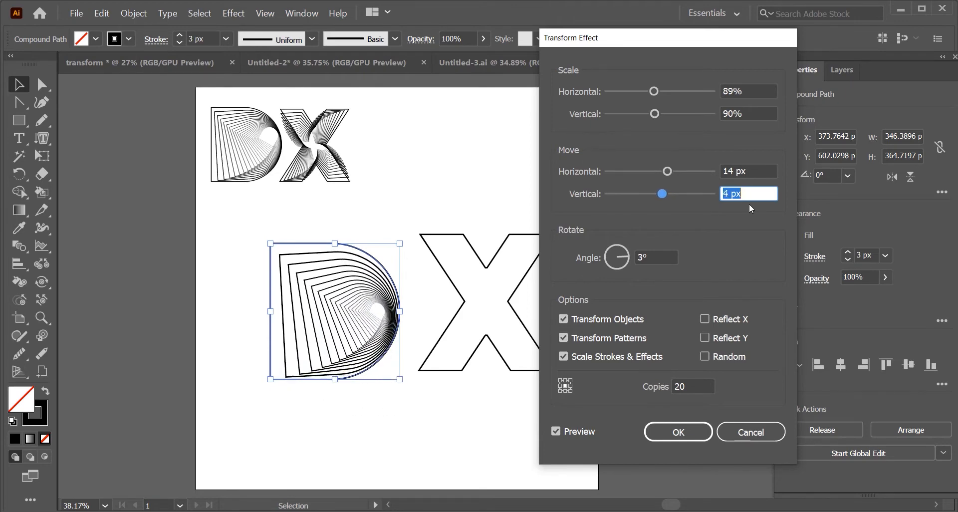
{"action": "key", "text": "Down"}
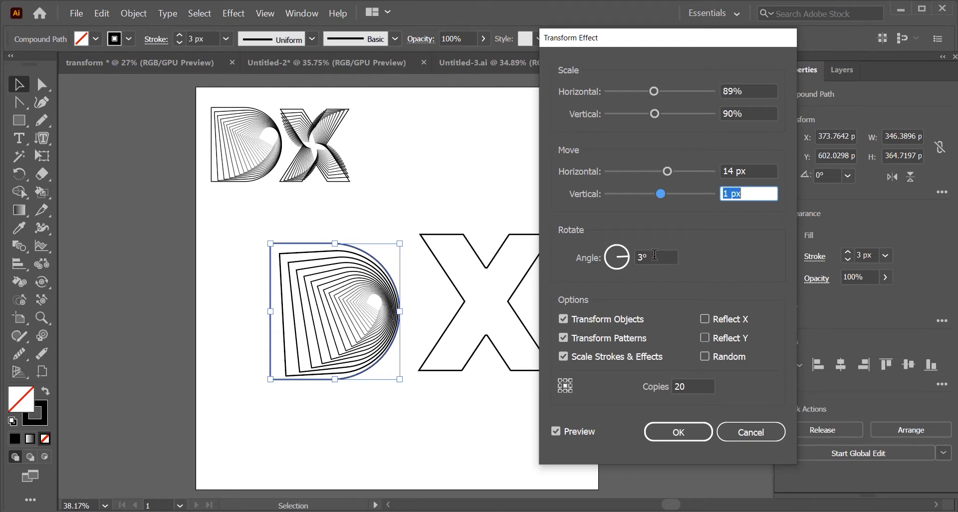
{"action": "key", "text": "Up"}
Try rotation angles up to 15° on the D's copies, set the angle to 4° and apply the effect with 20 copies
{"action": "left_click", "coordinate": [655, 255]}
{"action": "key", "text": "Up"}
{"action": "key", "text": "Up"}
{"action": "key", "text": "Up"}
{"action": "key", "text": "Up"}
{"action": "key", "text": "Up"}
{"action": "key", "text": "Up"}
{"action": "key", "text": "Up"}
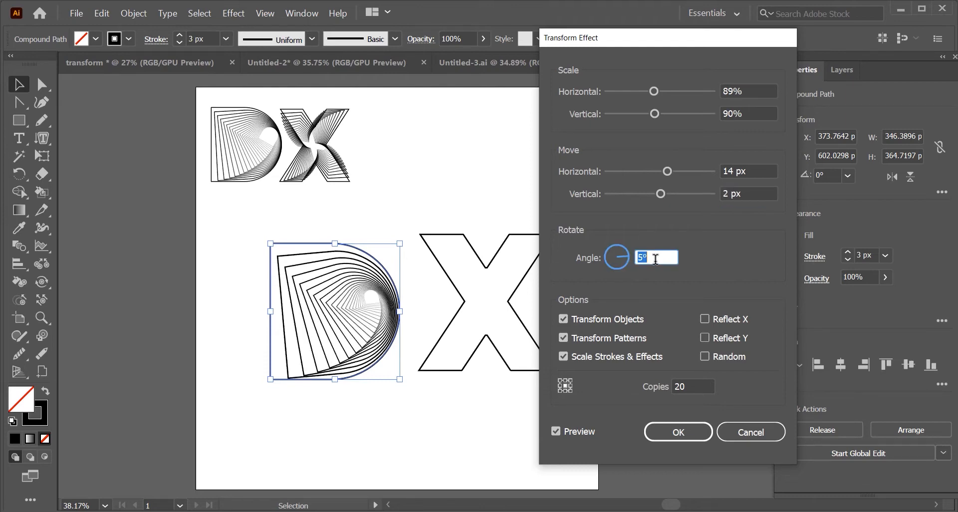
{"action": "key", "text": "Up"}
{"action": "key", "text": "Up"}
{"action": "key", "text": "Up"}
{"action": "key", "text": "Up"}
{"action": "key", "text": "Up"}
{"action": "key", "text": "Up"}
{"action": "key", "text": "Up"}
{"action": "key", "text": "Up"}
{"action": "key", "text": "Up"}
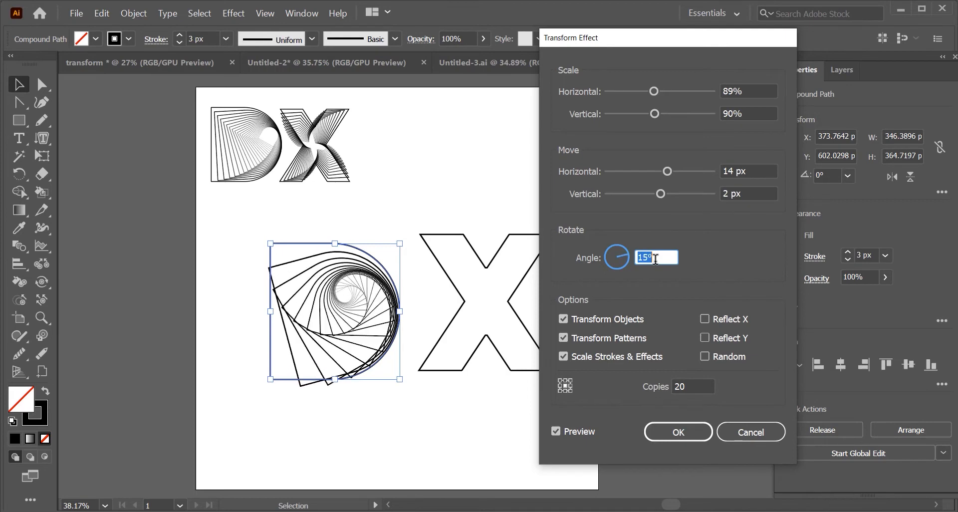
{"action": "key", "text": "Down"}
{"action": "key", "text": "Down"}
{"action": "key", "text": "Down"}
{"action": "key", "text": "Down"}
{"action": "key", "text": "Down"}
{"action": "key", "text": "Down"}
{"action": "key", "text": "Down"}
{"action": "key", "text": "Down"}
{"action": "key", "text": "Down"}
{"action": "key", "text": "Down"}
{"action": "key", "text": "Down"}
{"action": "key", "text": "Down"}
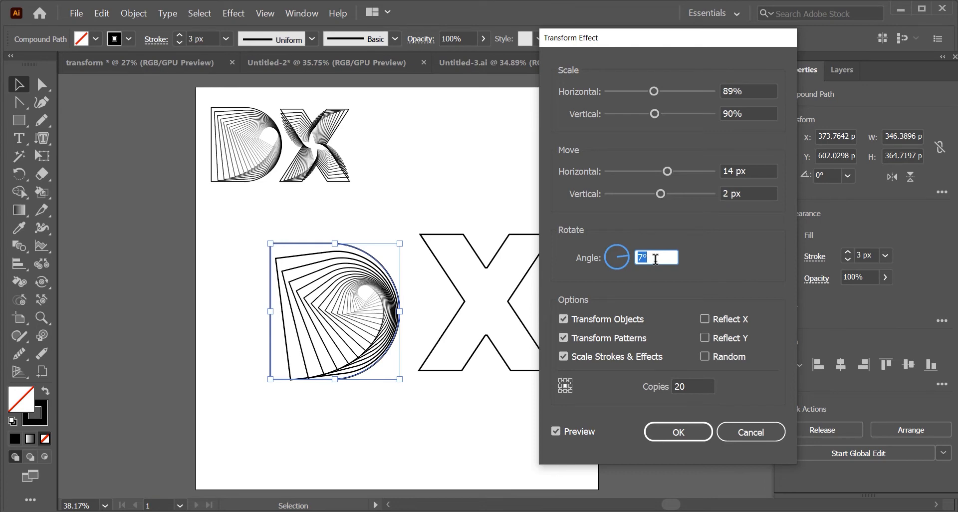
{"action": "key", "text": "Down"}
{"action": "key", "text": "Down"}
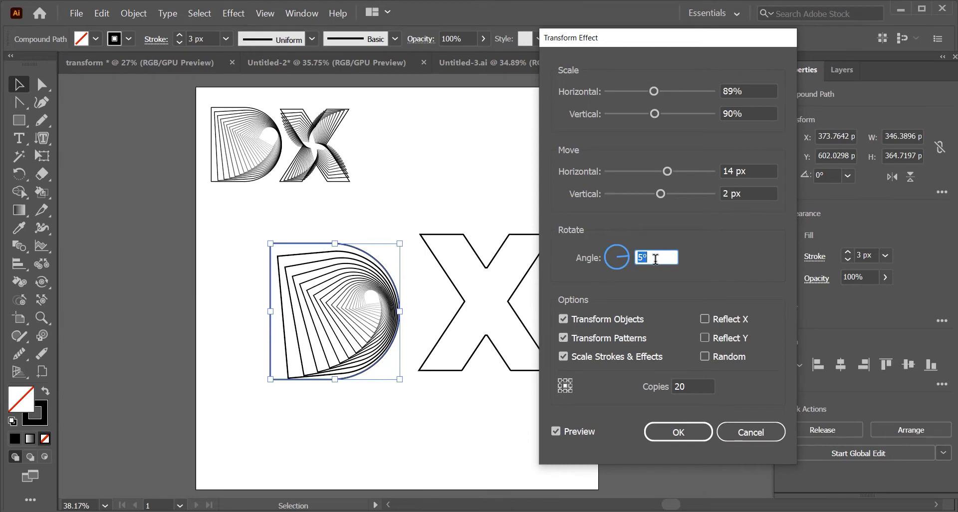
{"action": "key", "text": "Down"}
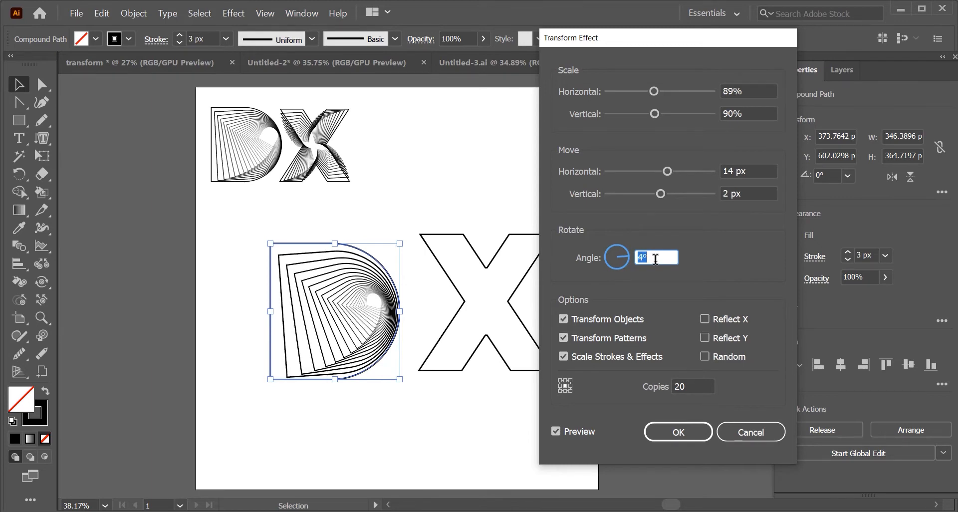
{"action": "double_click", "coordinate": [688, 385]}
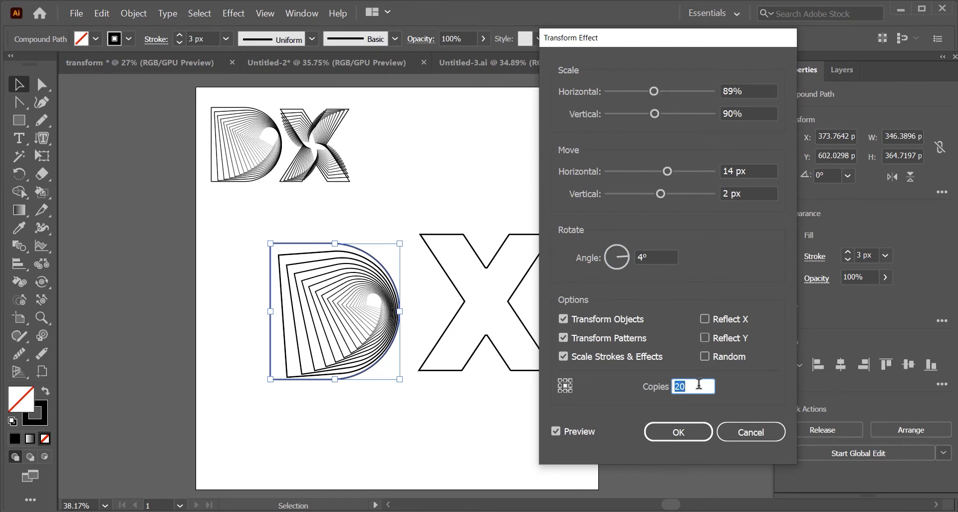
{"action": "left_click", "coordinate": [677, 436]}
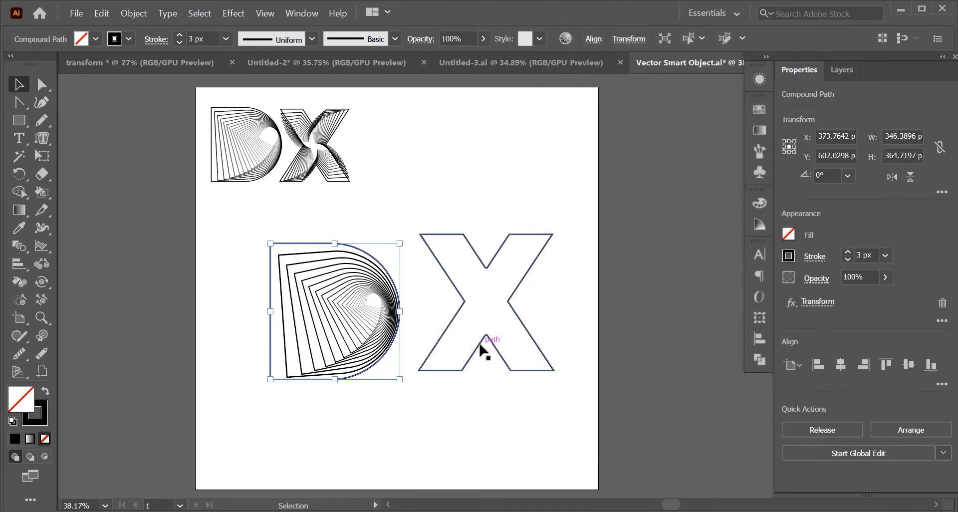
Start a Transform effect on the X outline with 93% horizontal and vertical scale and a 14 px horizontal move
{"action": "left_click", "coordinate": [480, 350]}
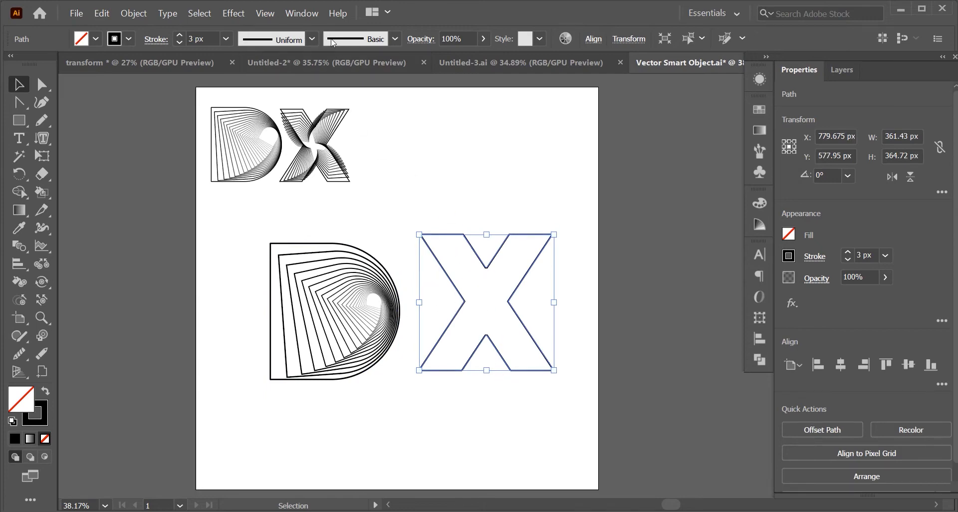
{"action": "left_click", "coordinate": [233, 13]}
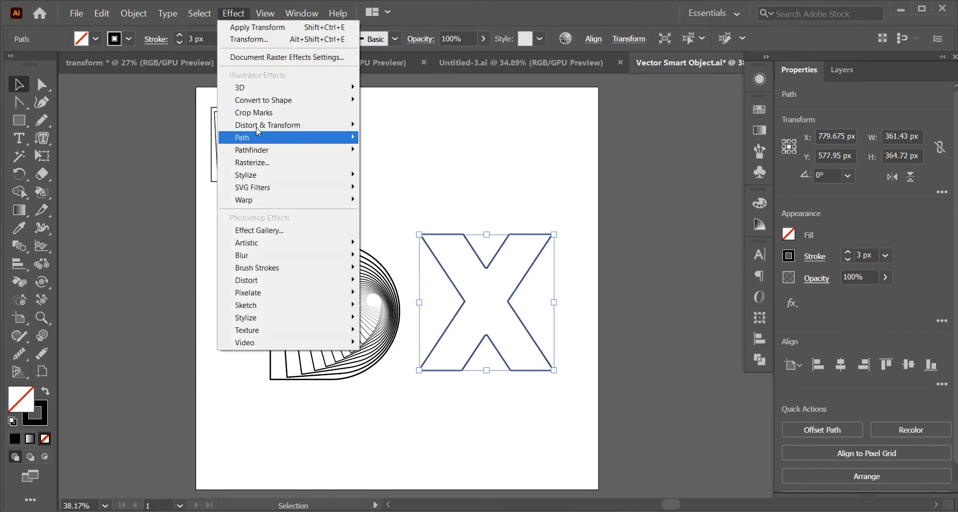
{"action": "mouse_move", "coordinate": [302, 125]}
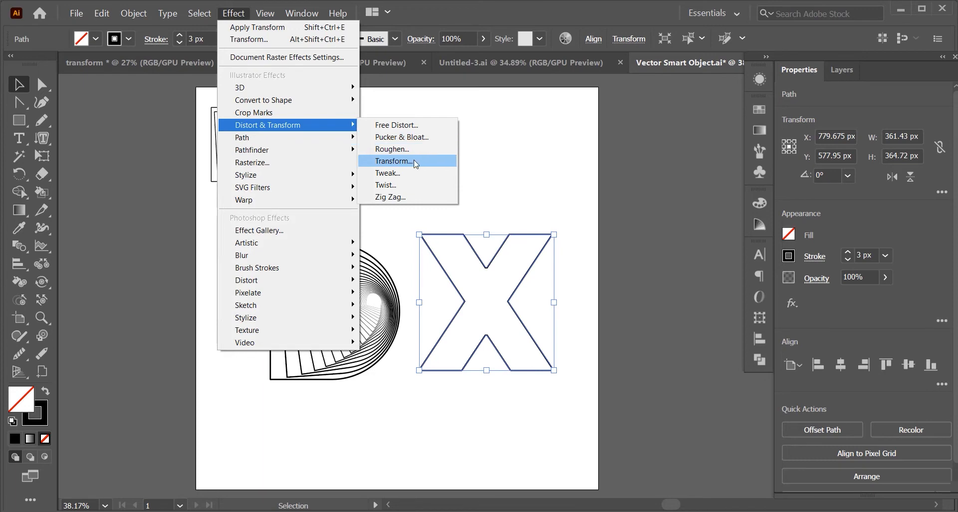
{"action": "left_click", "coordinate": [419, 160]}
{"action": "left_click_drag", "start_coordinate": [700, 45], "coordinate": [775, 45]}
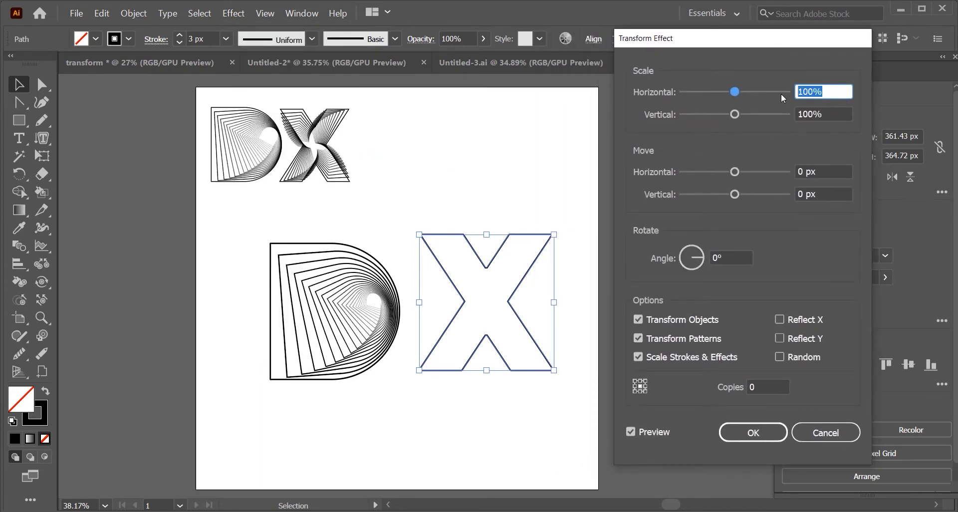
{"action": "type", "text": "93"}
{"action": "key", "text": "Tab"}
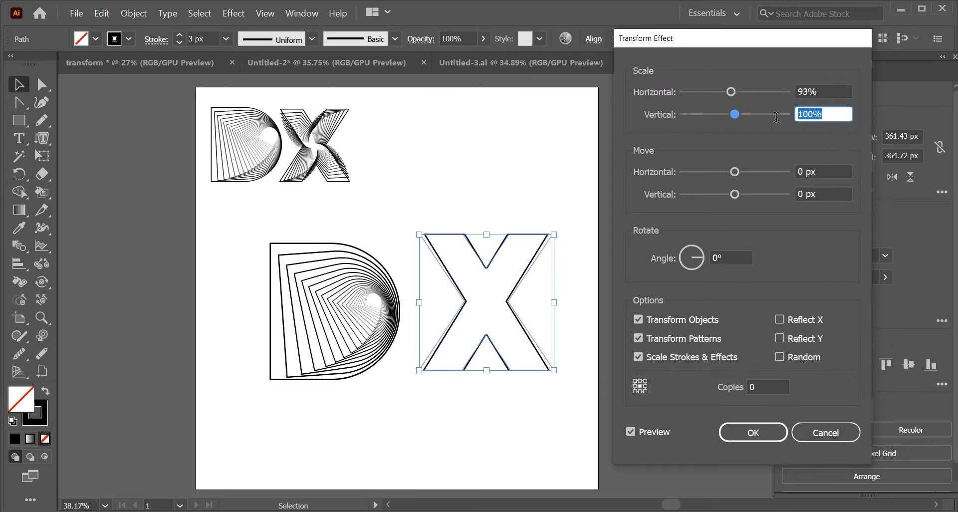
{"action": "type", "text": "93"}
{"action": "left_click_drag", "start_coordinate": [828, 172], "coordinate": [792, 172]}
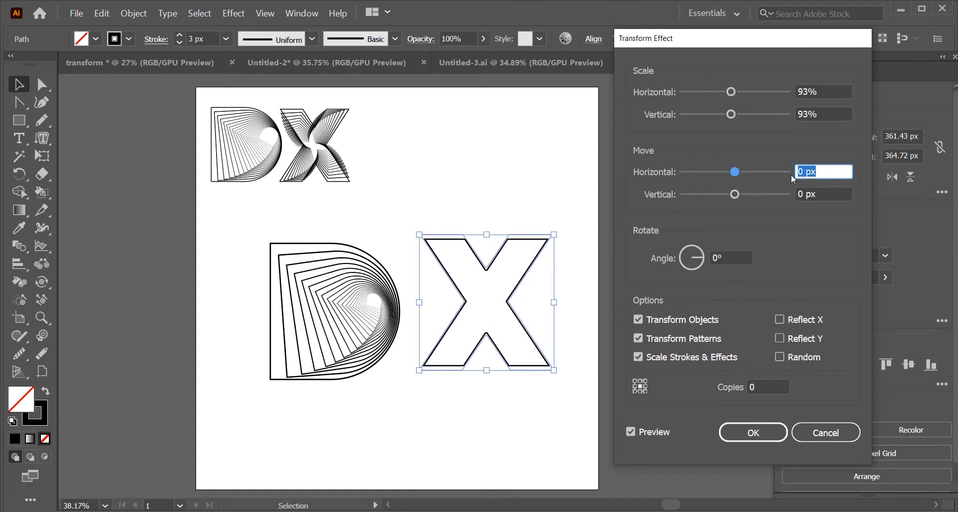
{"action": "type", "text": "14"}
Set the X's rotation angle to 4° and the number of copies to 20, with the preview on
{"action": "left_click", "coordinate": [718, 257]}
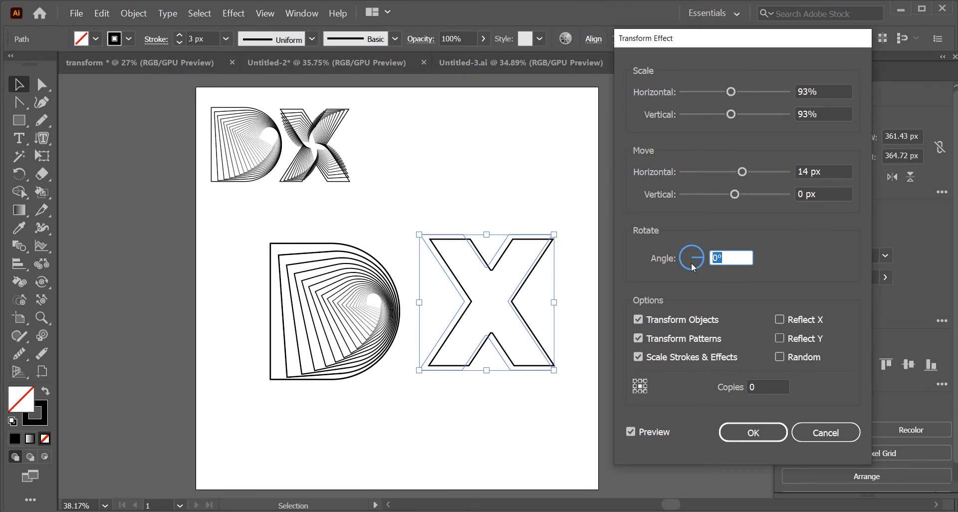
{"action": "type", "text": "4"}
{"action": "key", "text": "Tab"}
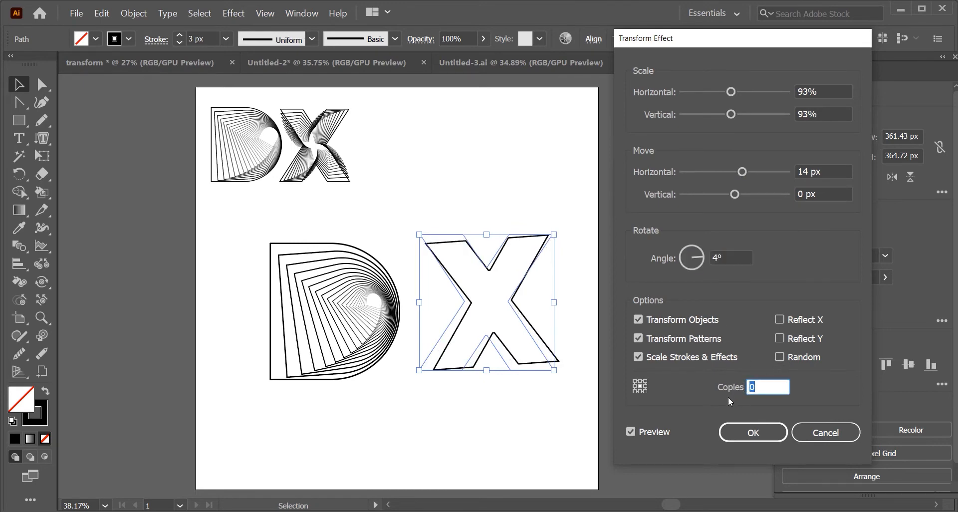
{"action": "type", "text": "20"}
{"action": "left_click", "coordinate": [631, 432]}
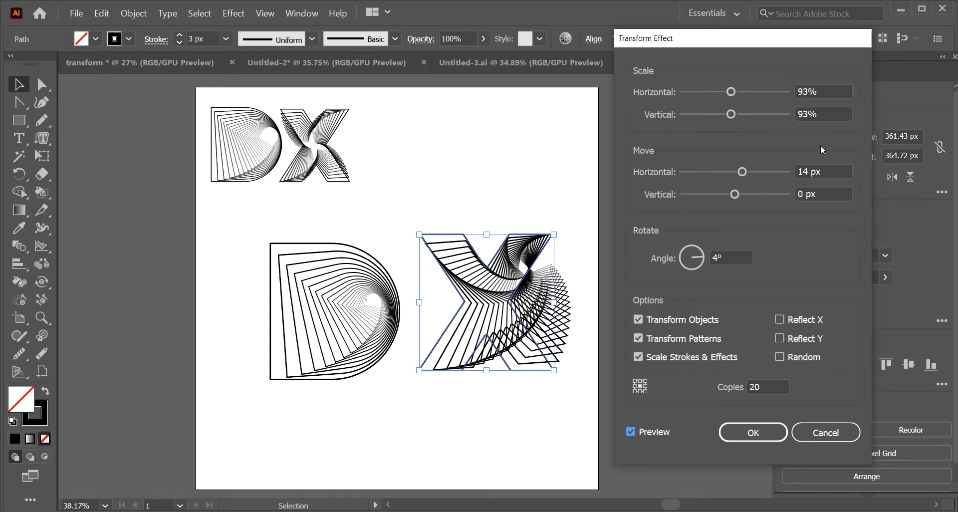
Lower the horizontal move of the X's copies step by step and set it to -1 px
{"action": "left_click", "coordinate": [826, 171]}
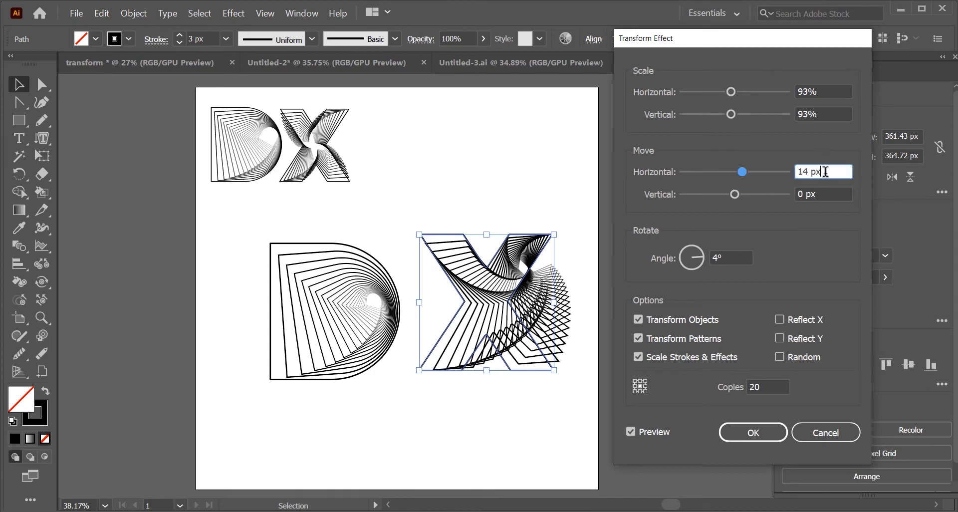
{"action": "key", "text": "Down"}
{"action": "key", "text": "Down"}
{"action": "key", "text": "Down"}
{"action": "key", "text": "Down"}
{"action": "key", "text": "Down"}
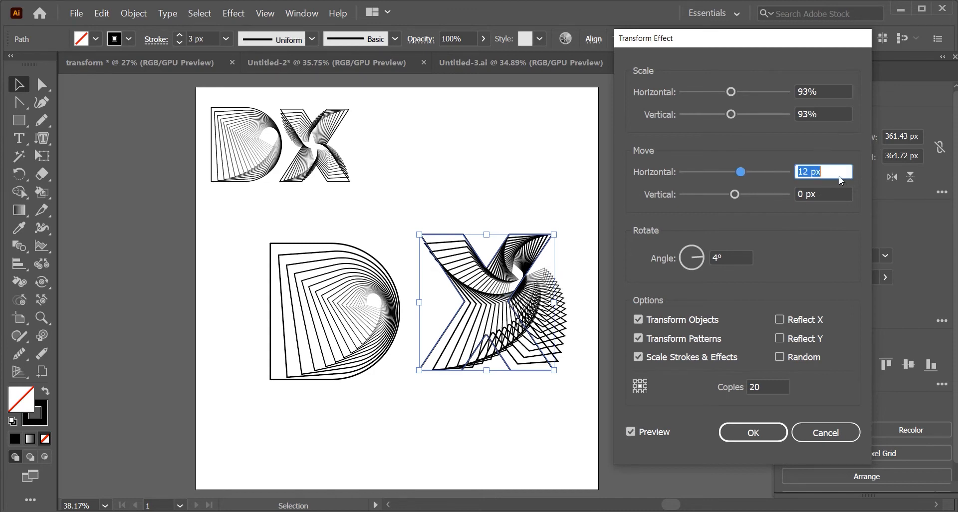
{"action": "key", "text": "Down"}
{"action": "key", "text": "Down"}
{"action": "key", "text": "Down"}
{"action": "key", "text": "Down"}
{"action": "key", "text": "Down"}
{"action": "key", "text": "Down"}
{"action": "key", "text": "Down"}
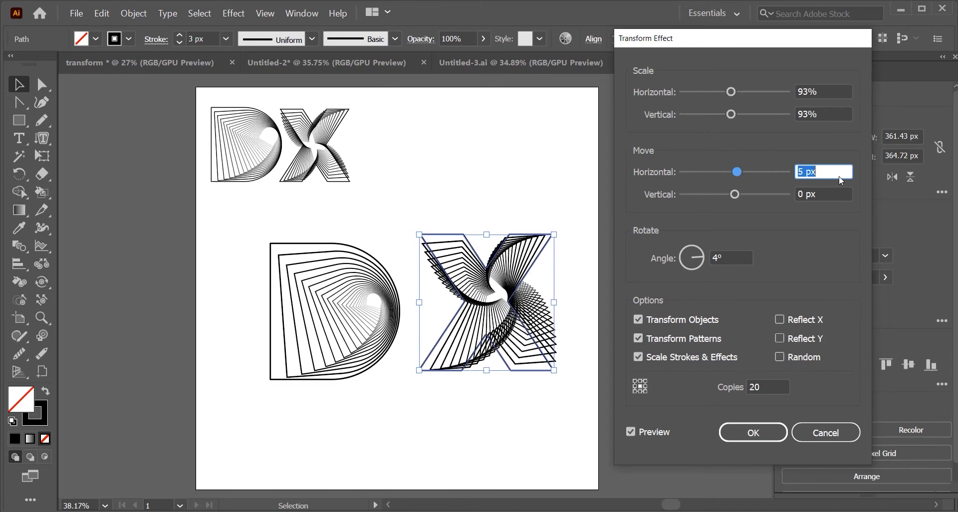
{"action": "key", "text": "Down"}
{"action": "key", "text": "Down"}
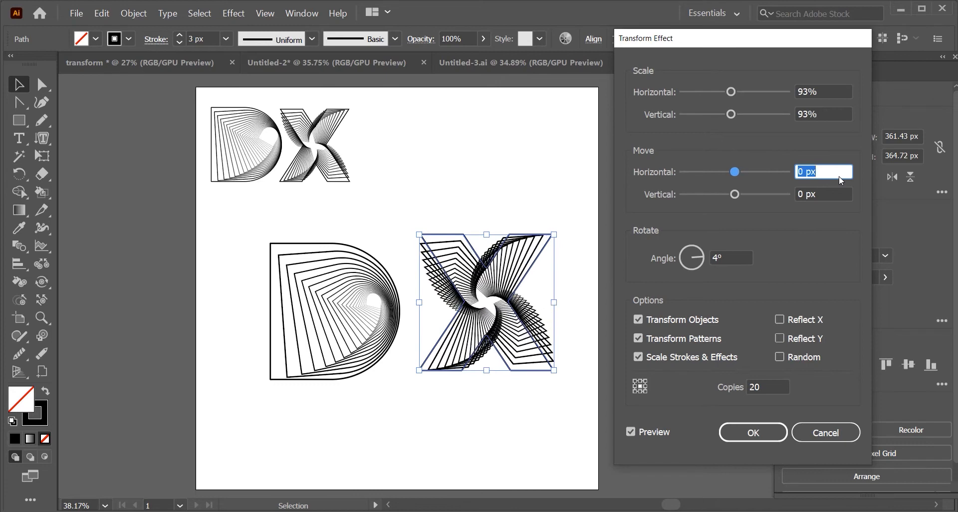
{"action": "key", "text": "Down"}
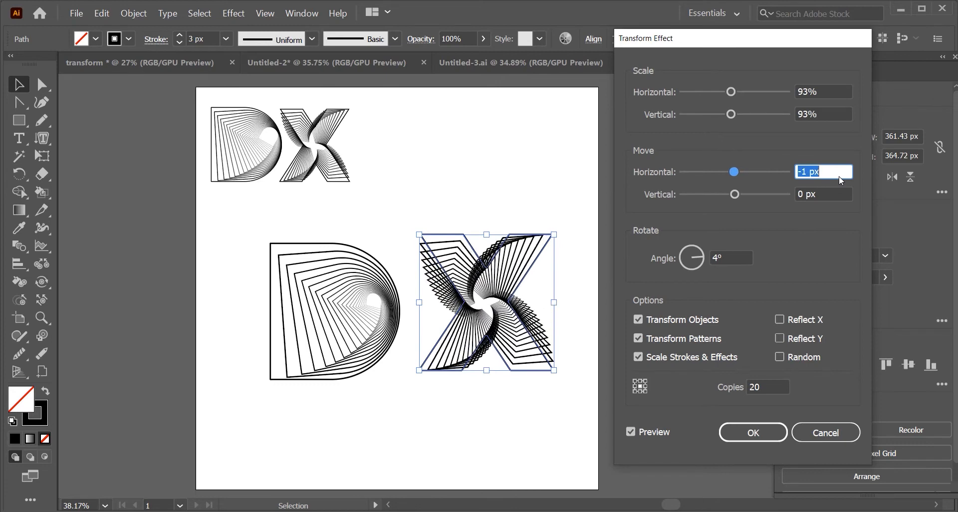
{"action": "key", "text": "Down"}
{"action": "key", "text": "Up"}
Try vertical scale values up to 105% on the X's copies and set the vertical scale to 92%
{"action": "left_click", "coordinate": [823, 114]}
{"action": "key", "text": "Up"}
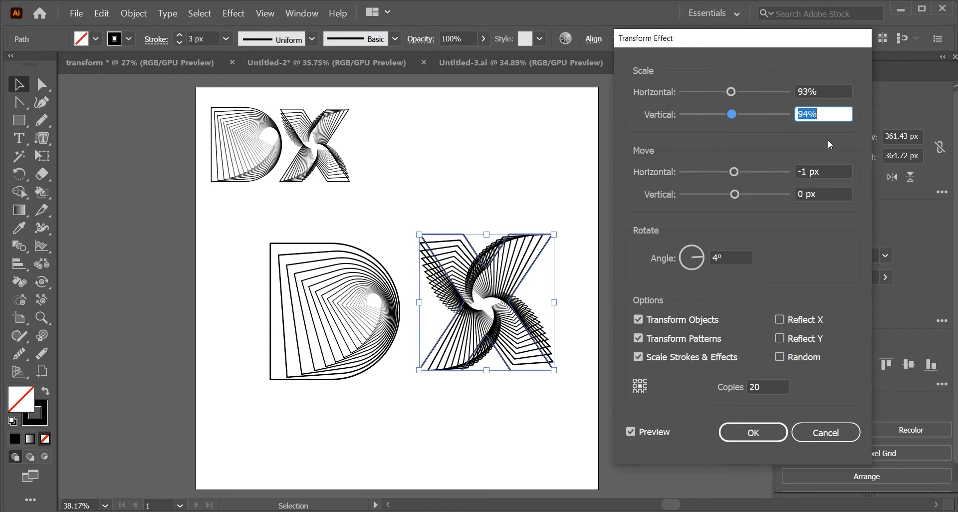
{"action": "key", "text": "Up"}
{"action": "key", "text": "Up"}
{"action": "key", "text": "Up"}
{"action": "key", "text": "Up"}
{"action": "key", "text": "Up"}
{"action": "key", "text": "Up"}
{"action": "key", "text": "Up"}
{"action": "key", "text": "Up"}
{"action": "key", "text": "Up"}
{"action": "key", "text": "Up"}
{"action": "key", "text": "Up"}
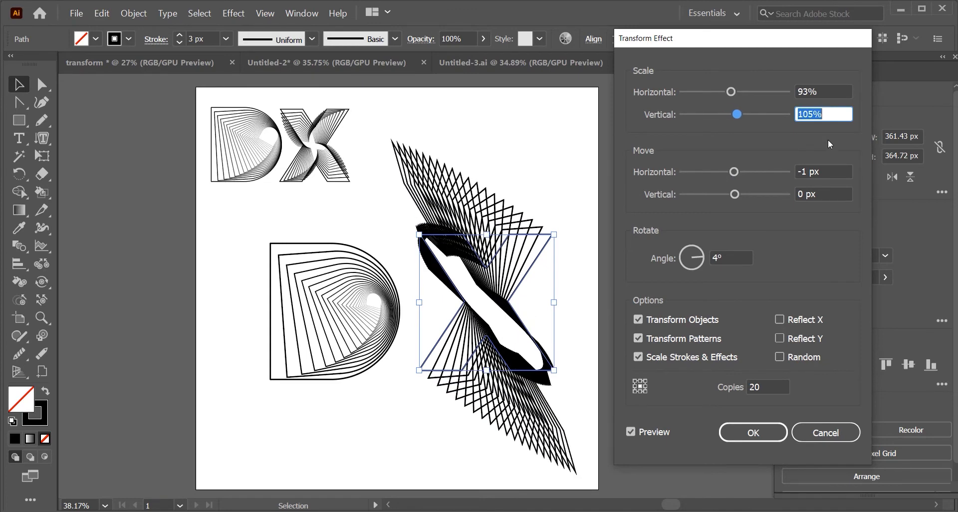
{"action": "key", "text": "Down"}
{"action": "key", "text": "Down"}
{"action": "key", "text": "Down"}
{"action": "key", "text": "Down"}
{"action": "key", "text": "Down"}
{"action": "key", "text": "Down"}
{"action": "key", "text": "Down"}
{"action": "key", "text": "Down"}
{"action": "key", "text": "Down"}
{"action": "key", "text": "Down"}
{"action": "key", "text": "Down"}
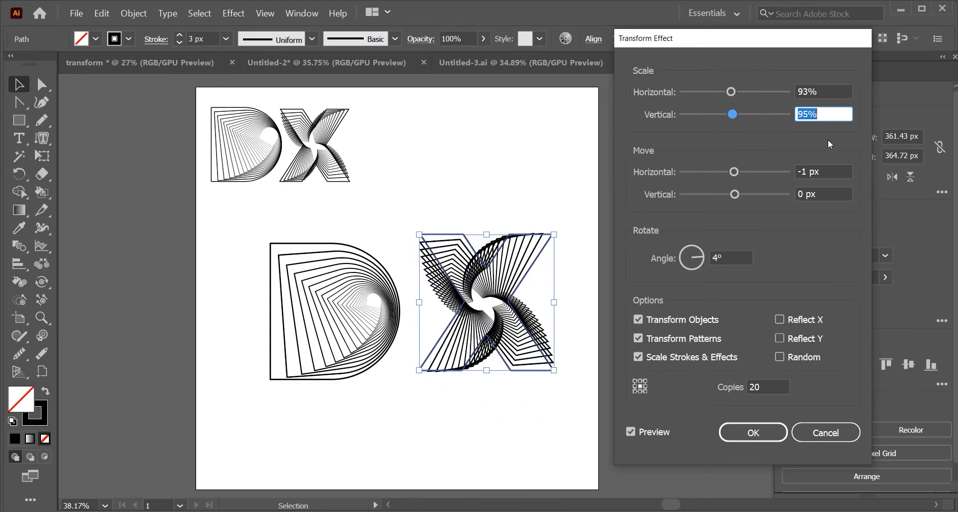
{"action": "key", "text": "Down"}
{"action": "key", "text": "Down"}
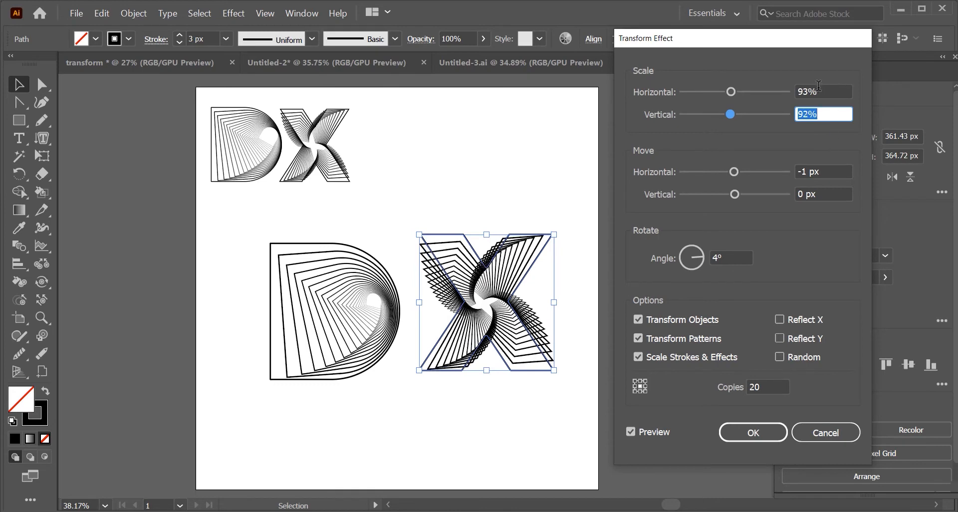
Try horizontal scale values between 86% and 98% on the X's copies and set the horizontal scale to 90%
{"action": "left_click", "coordinate": [818, 87]}
{"action": "key", "text": "Up"}
{"action": "key", "text": "Up"}
{"action": "key", "text": "Up"}
{"action": "key", "text": "Up"}
{"action": "key", "text": "Up"}
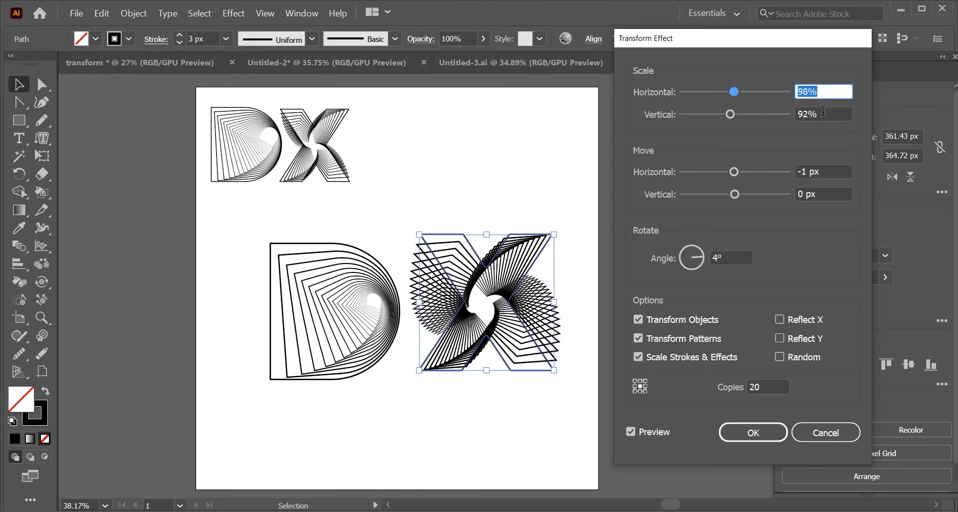
{"action": "key", "text": "Down"}
{"action": "key", "text": "Down"}
{"action": "key", "text": "Down"}
{"action": "key", "text": "Down"}
{"action": "key", "text": "Down"}
{"action": "key", "text": "Down"}
{"action": "key", "text": "Down"}
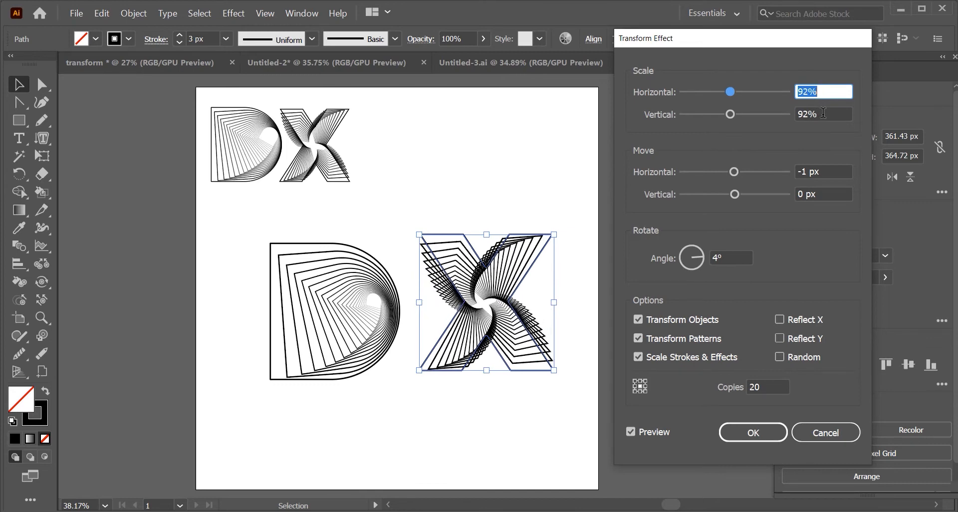
{"action": "key", "text": "Down"}
{"action": "key", "text": "Down"}
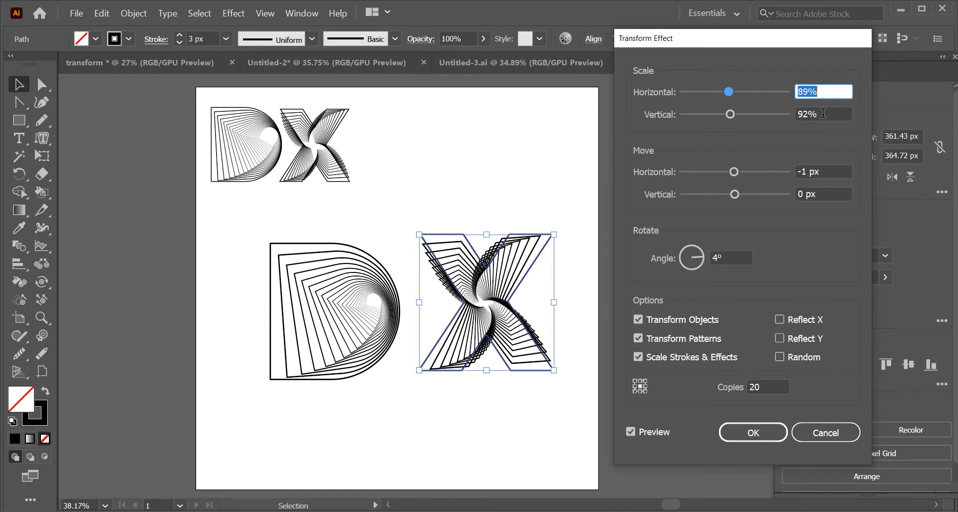
{"action": "key", "text": "Down"}
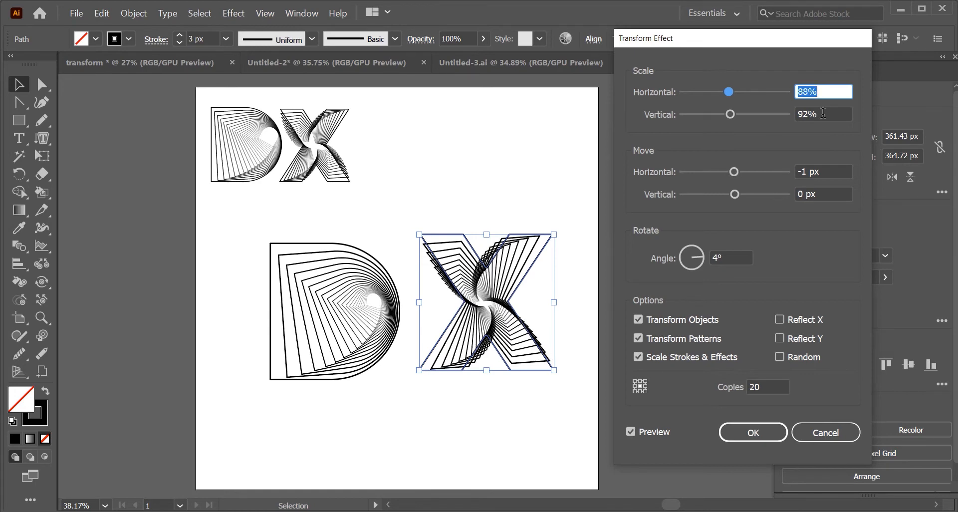
{"action": "key", "text": "Down"}
{"action": "key", "text": "Down"}
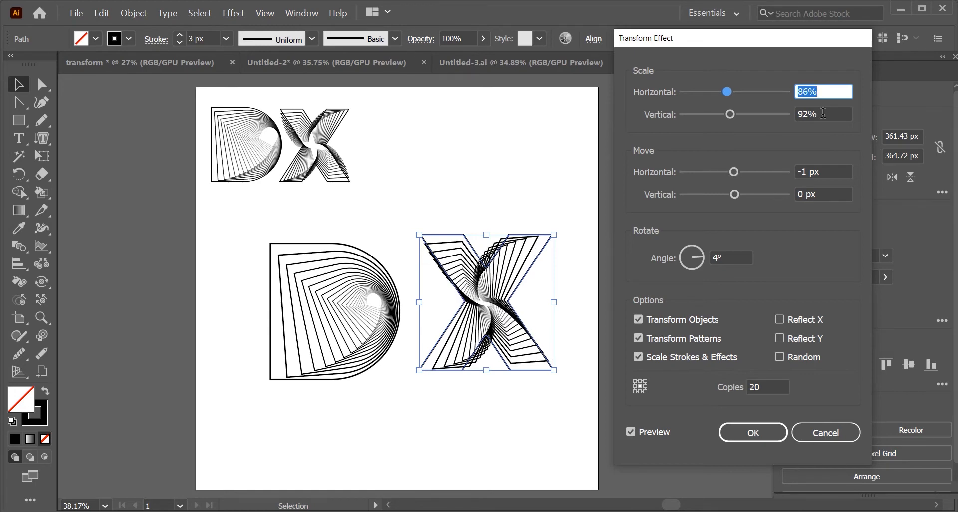
{"action": "key", "text": "Up"}
{"action": "key", "text": "Up"}
{"action": "key", "text": "Up"}
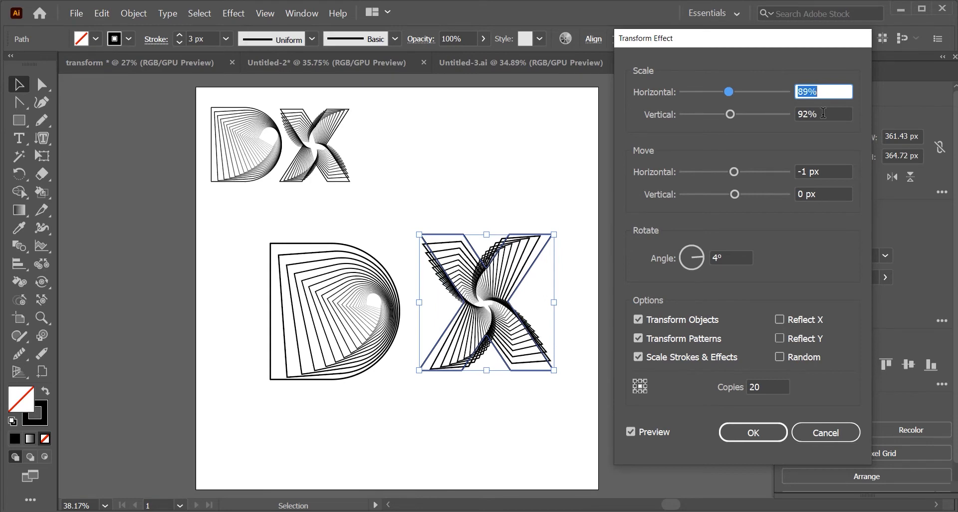
{"action": "key", "text": "Up"}
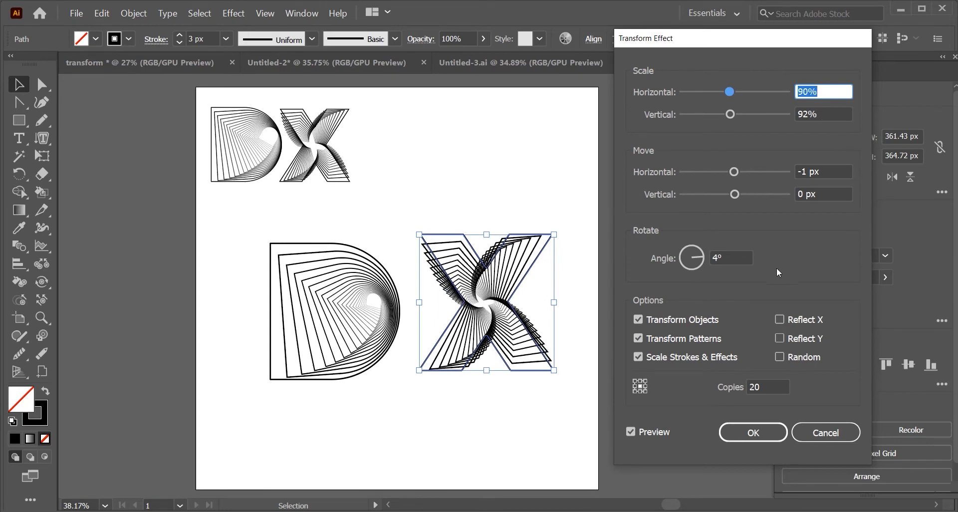
Try rotation angles up to 8° on the X's copies, set the angle to -2° and apply the effect
{"action": "left_click", "coordinate": [731, 256]}
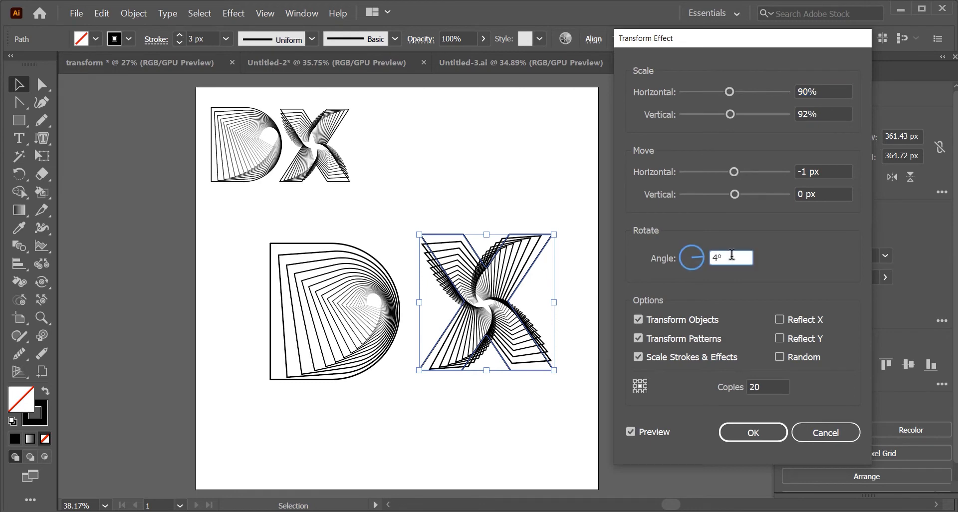
{"action": "key", "text": "Up"}
{"action": "key", "text": "Up"}
{"action": "key", "text": "Up"}
{"action": "key", "text": "Up"}
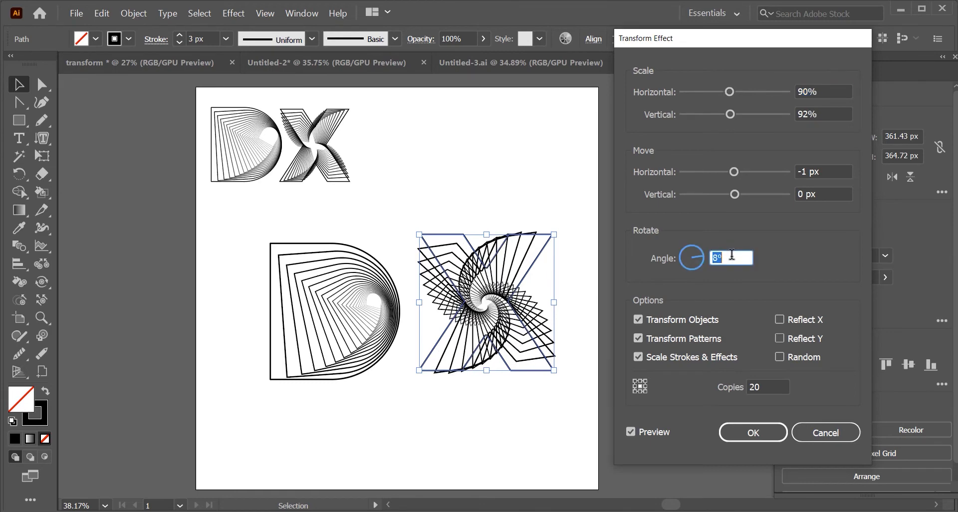
{"action": "key", "text": "Down"}
{"action": "key", "text": "Down"}
{"action": "key", "text": "Down"}
{"action": "key", "text": "Down"}
{"action": "key", "text": "Down"}
{"action": "key", "text": "Down"}
{"action": "key", "text": "Down"}
{"action": "key", "text": "Down"}
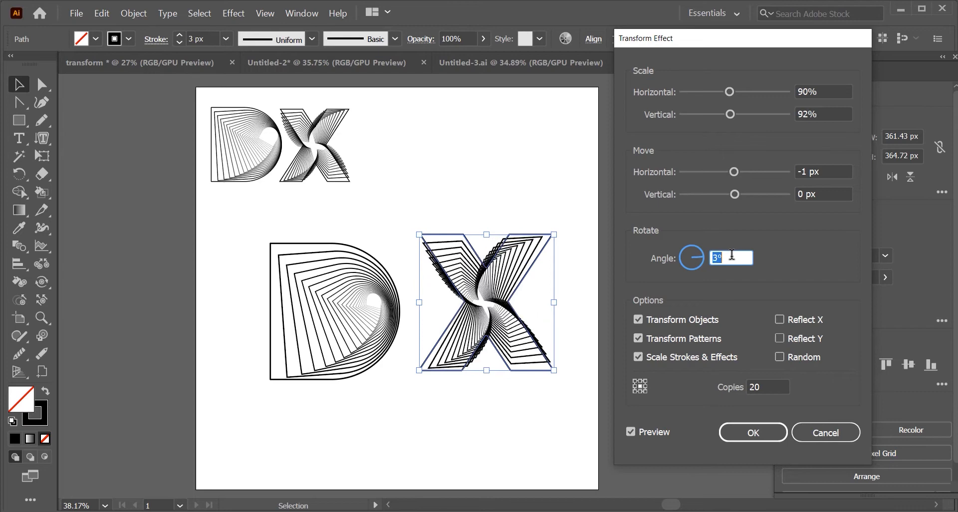
{"action": "key", "text": "Down"}
{"action": "key", "text": "Down"}
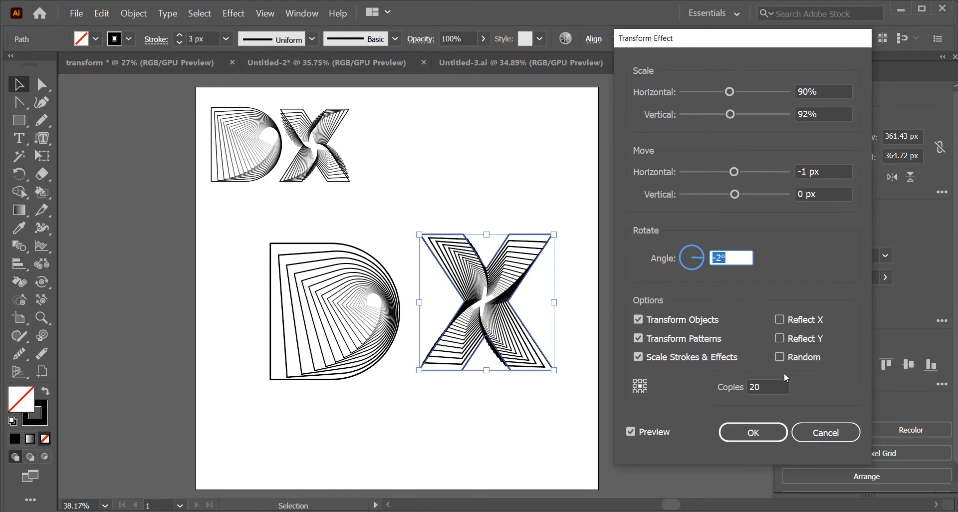
{"action": "left_click", "coordinate": [754, 434]}
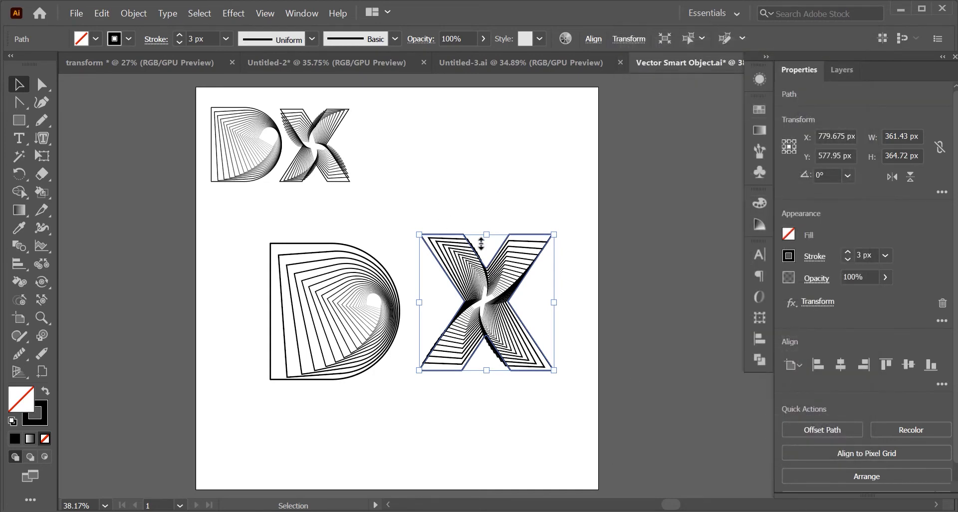
Move the X closer to the D and add horizontal ruler guides along the D's top and bottom edges
{"action": "left_click_drag", "start_coordinate": [486, 307], "coordinate": [480, 313]}
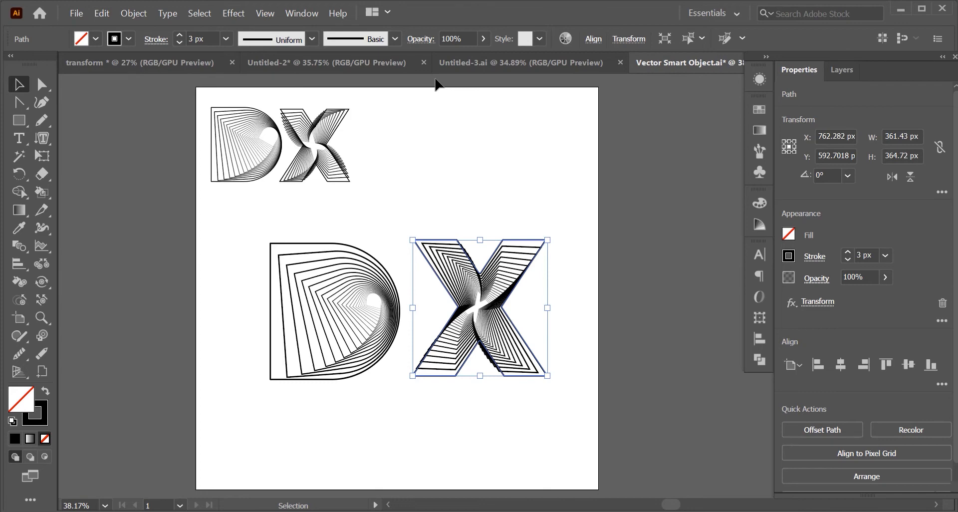
{"action": "key", "text": "a"}
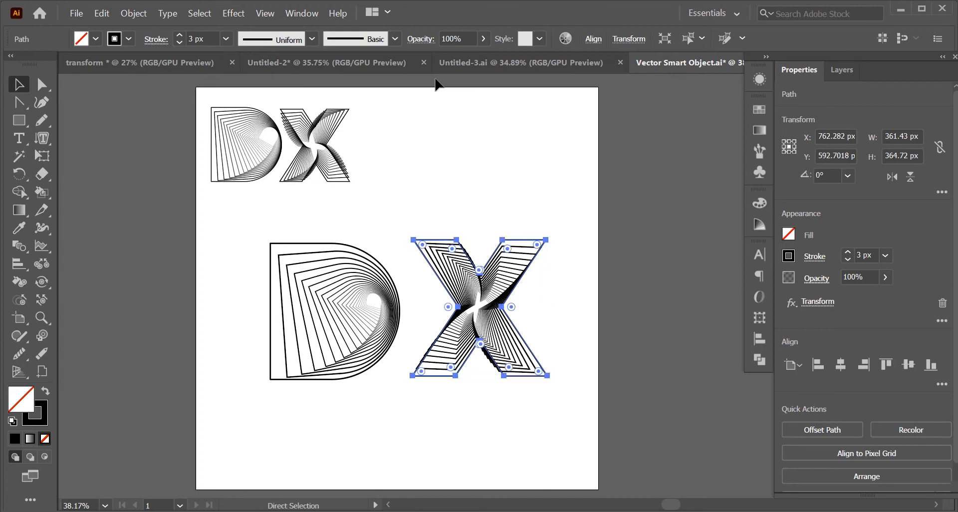
{"action": "key", "text": "v"}
{"action": "key", "text": "ctrl+r"}
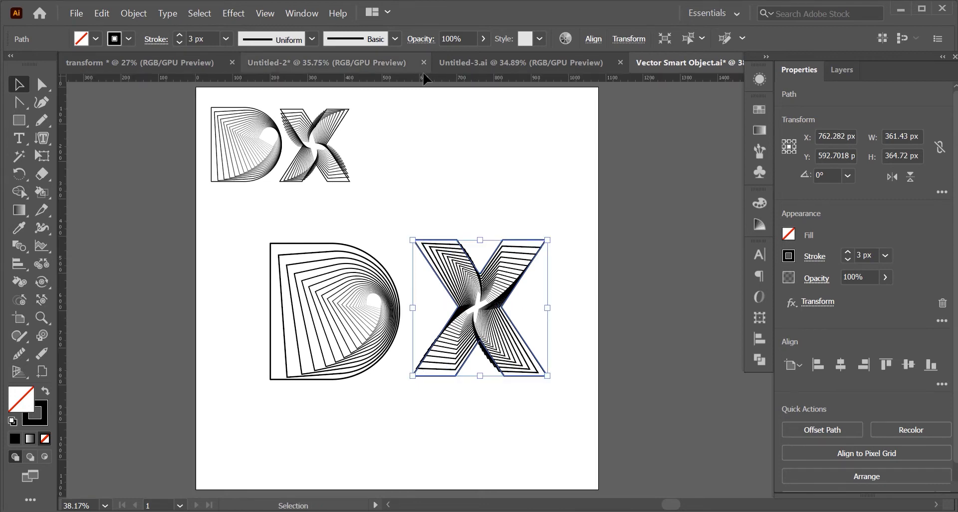
{"action": "left_click_drag", "start_coordinate": [437, 84], "coordinate": [413, 242]}
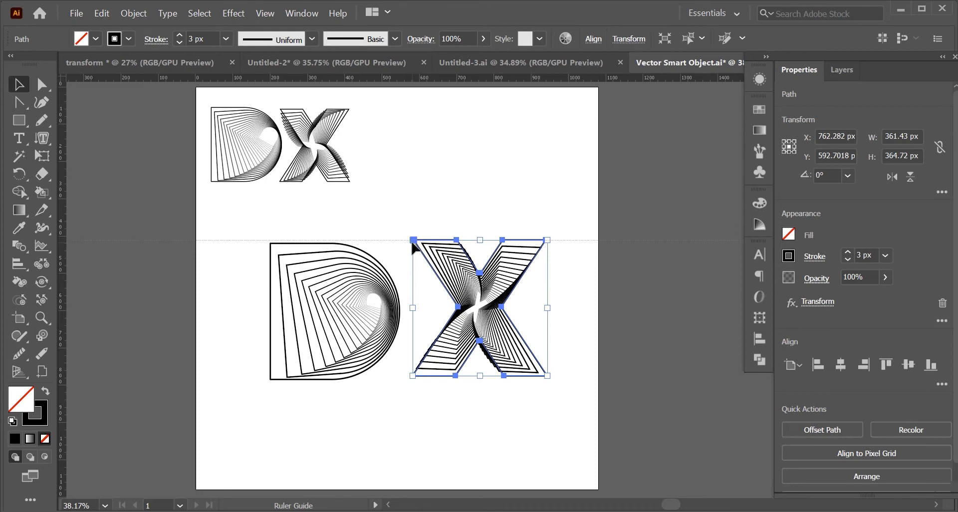
{"action": "left_click_drag", "start_coordinate": [412, 242], "coordinate": [419, 228]}
{"action": "left_click_drag", "start_coordinate": [464, 78], "coordinate": [440, 381]}
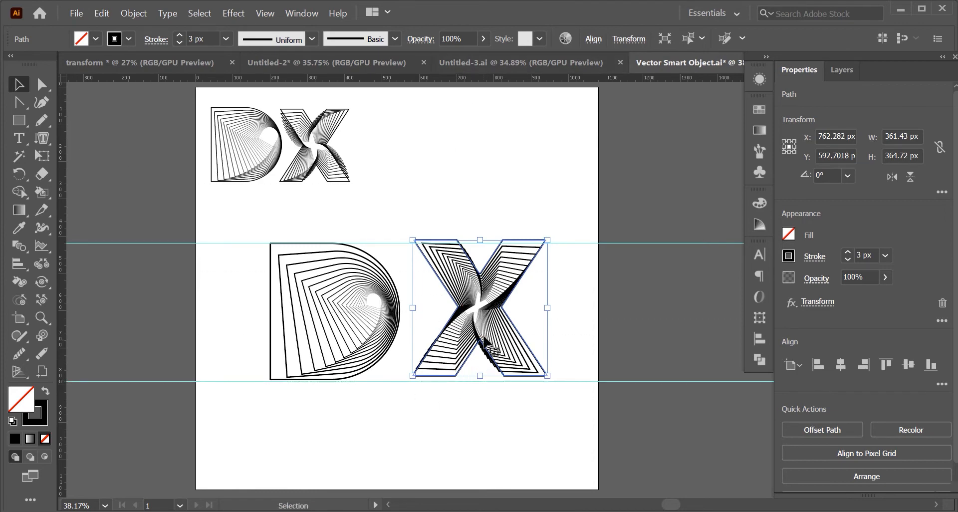
Place the X right beside the D and scale it proportionally to about 361 × 364 px to fit between the guides
{"action": "left_click_drag", "start_coordinate": [480, 333], "coordinate": [454, 339]}
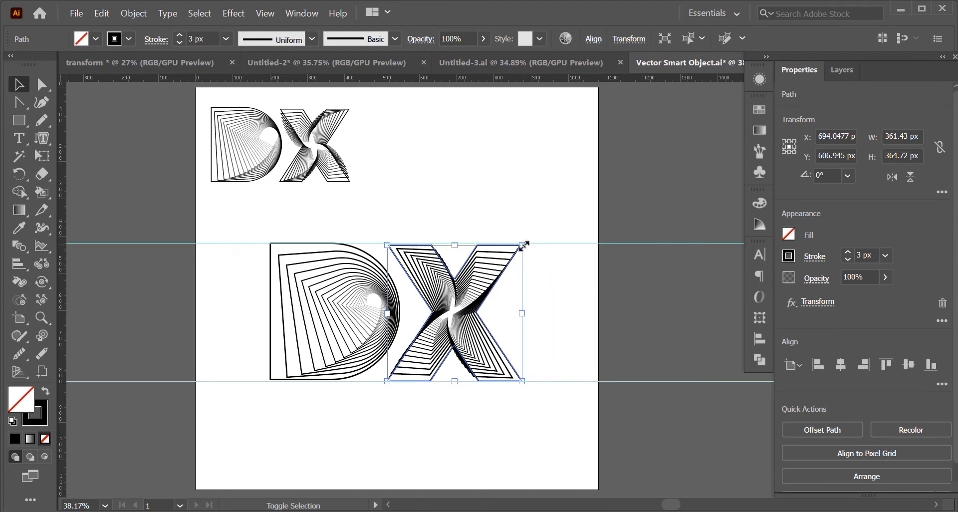
{"action": "left_click_drag", "start_coordinate": [524, 245], "coordinate": [514, 253]}
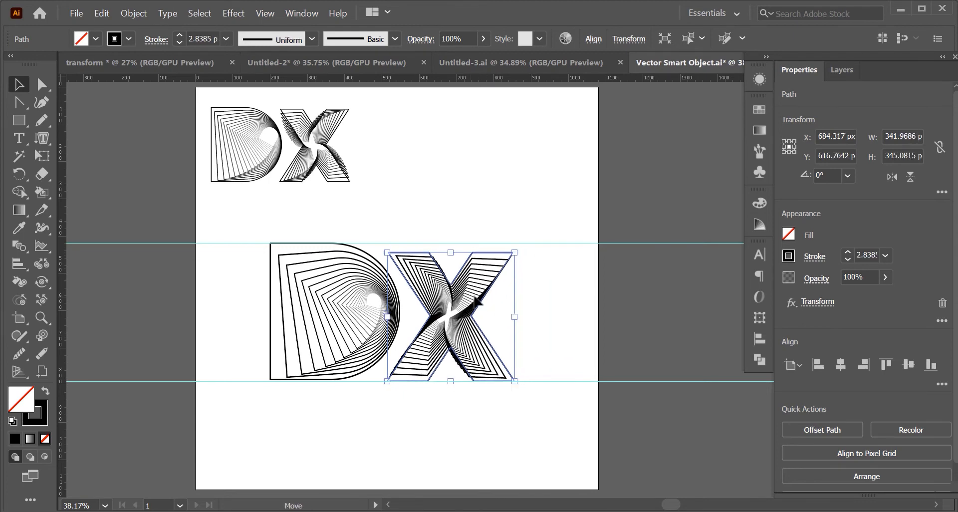
{"action": "left_click_drag", "start_coordinate": [477, 300], "coordinate": [481, 301]}
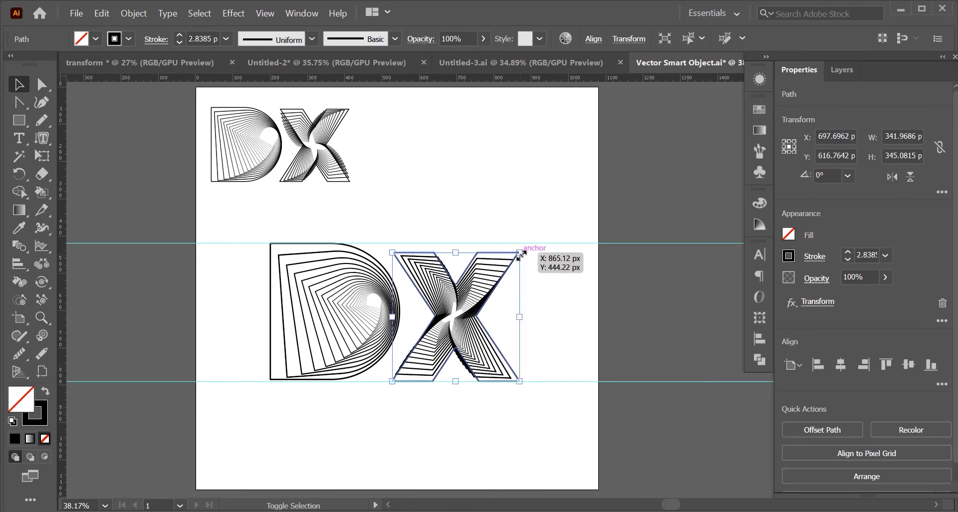
{"action": "left_click_drag", "start_coordinate": [521, 254], "coordinate": [527, 246]}
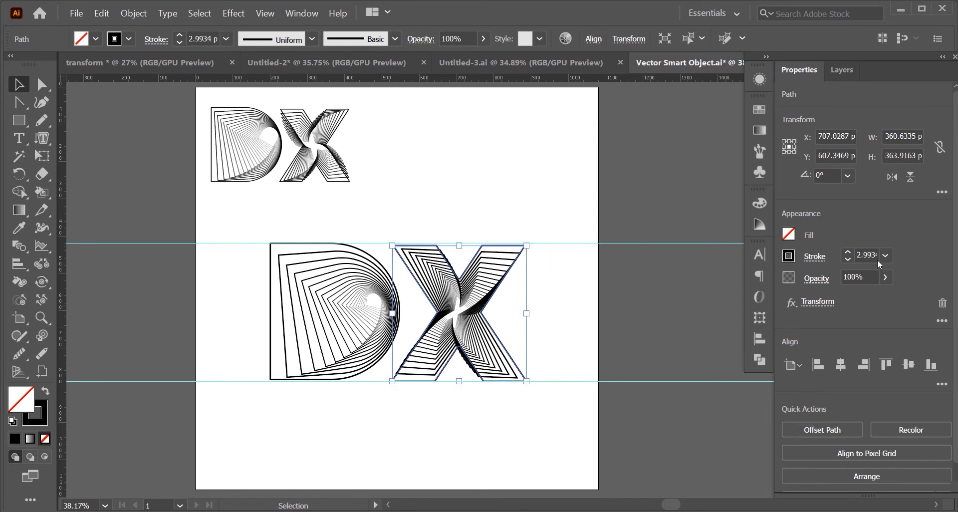
Select the large D and X together, set their stroke weight to 4 px and deselect them
{"action": "left_click", "coordinate": [865, 255]}
{"action": "left_click", "coordinate": [553, 332]}
{"action": "left_click_drag", "start_coordinate": [162, 291], "coordinate": [539, 346]}
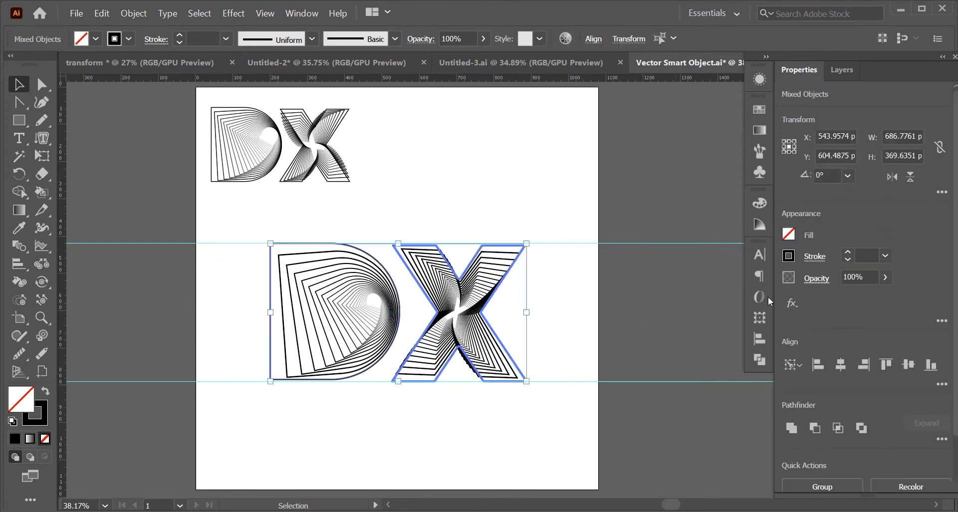
{"action": "left_click", "coordinate": [848, 252]}
{"action": "left_click", "coordinate": [848, 253]}
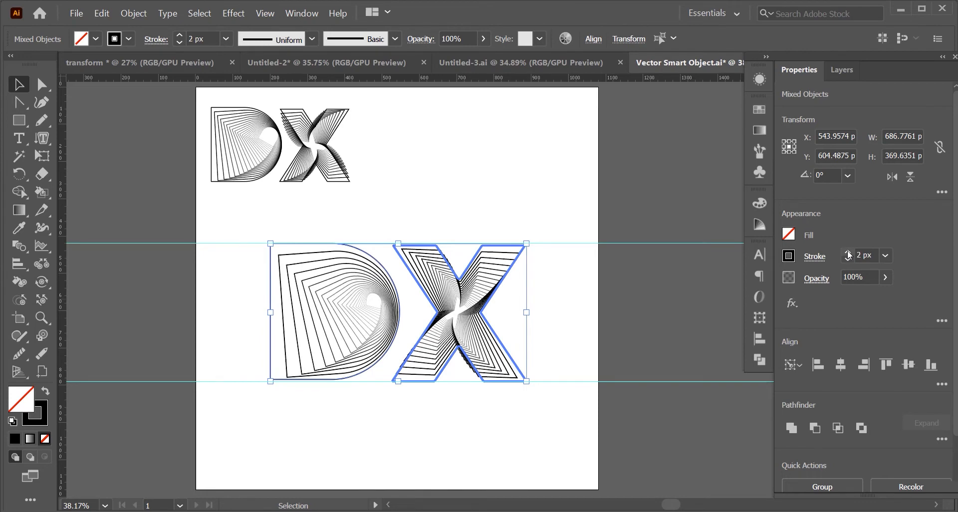
{"action": "left_click", "coordinate": [848, 252]}
{"action": "left_click", "coordinate": [848, 253]}
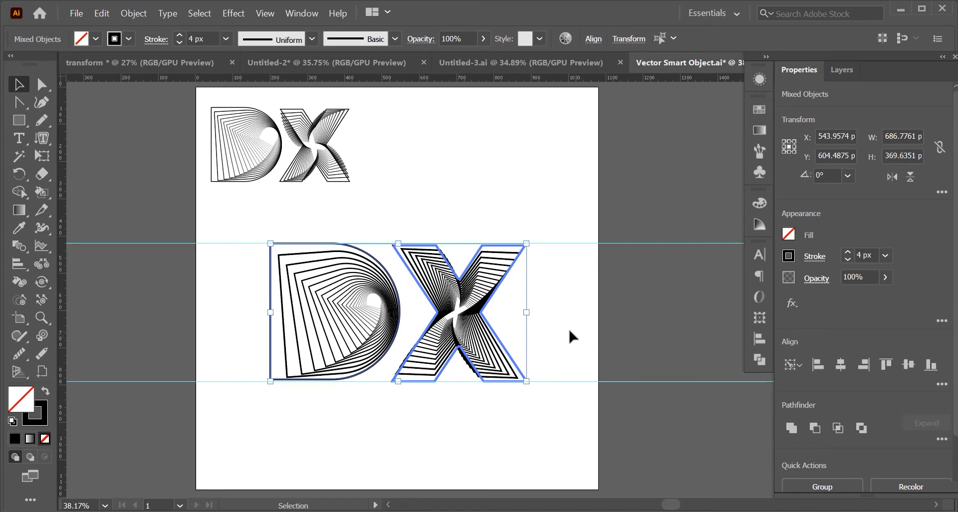
{"action": "left_click", "coordinate": [557, 337]}
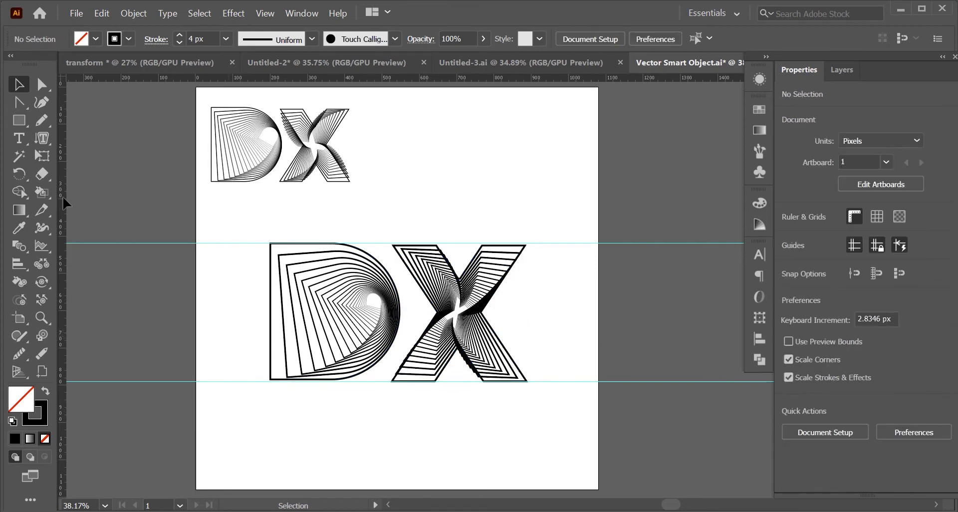
Select the large D and X together and copy them
{"action": "left_click", "coordinate": [76, 15]}
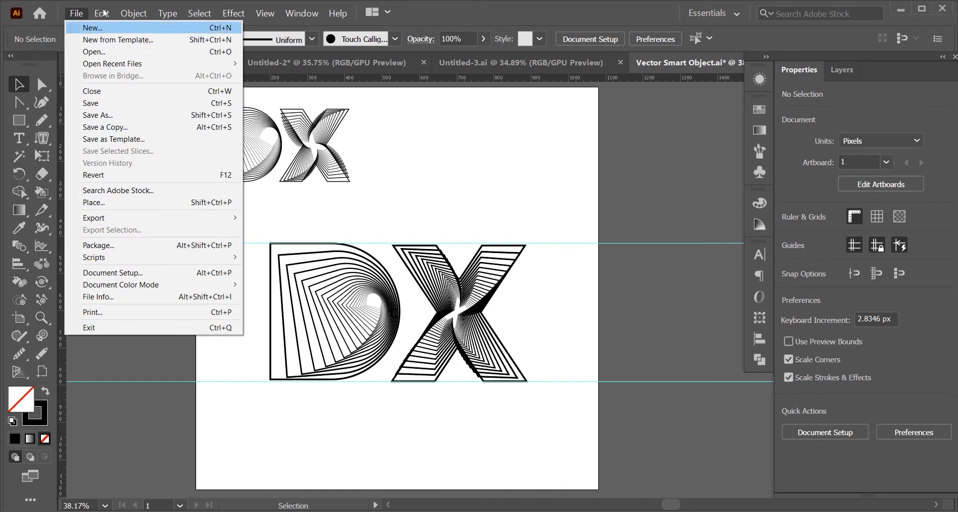
{"action": "mouse_move", "coordinate": [102, 15]}
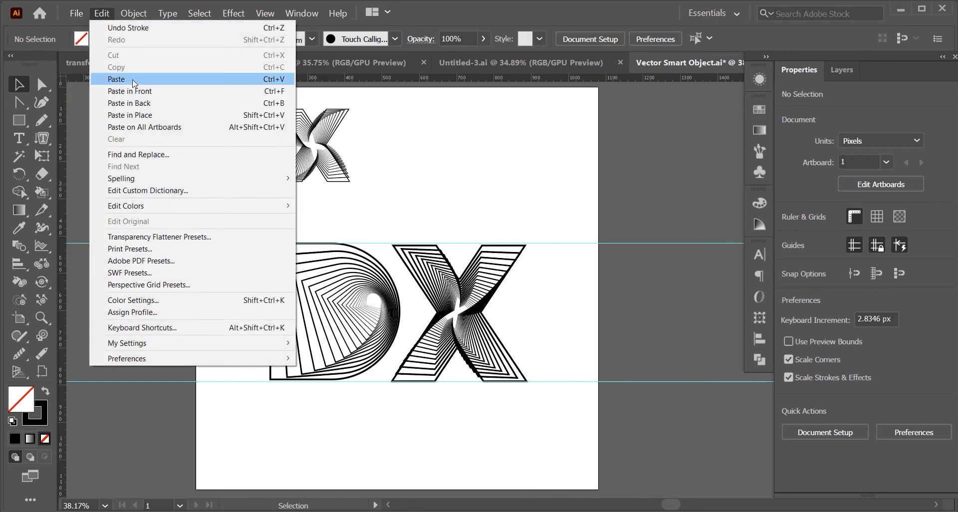
{"action": "left_click", "coordinate": [358, 338]}
{"action": "left_click_drag", "start_coordinate": [247, 298], "coordinate": [535, 328]}
{"action": "left_click", "coordinate": [102, 14]}
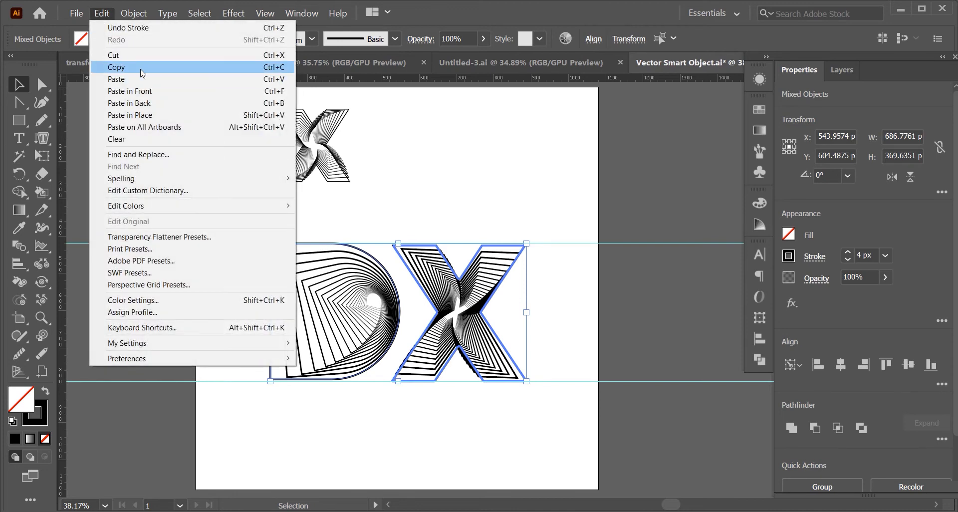
{"action": "left_click", "coordinate": [141, 64]}
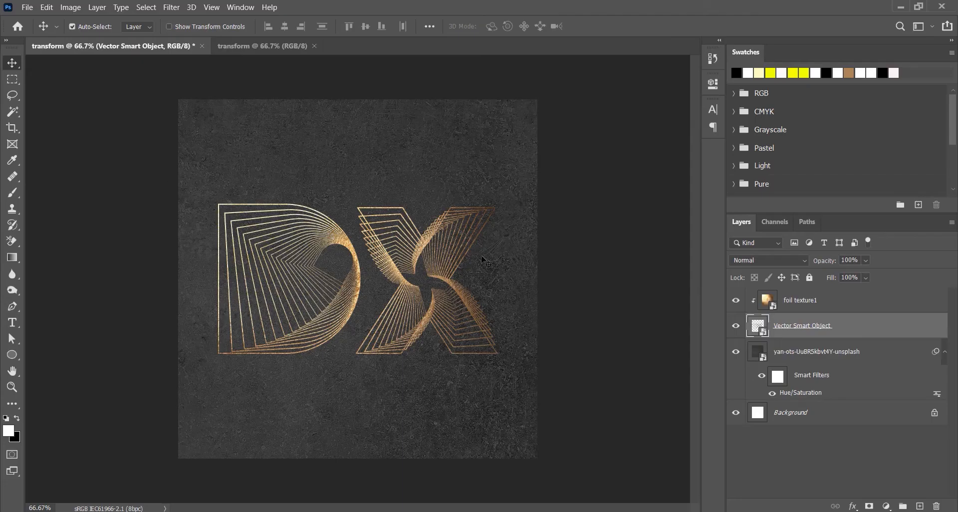
Switch to the blank transform document in Photoshop and place the yan-ots-UuBR5kbvt4Y-unsplash.jpg texture as an embedded image
{"action": "left_click", "coordinate": [252, 47]}
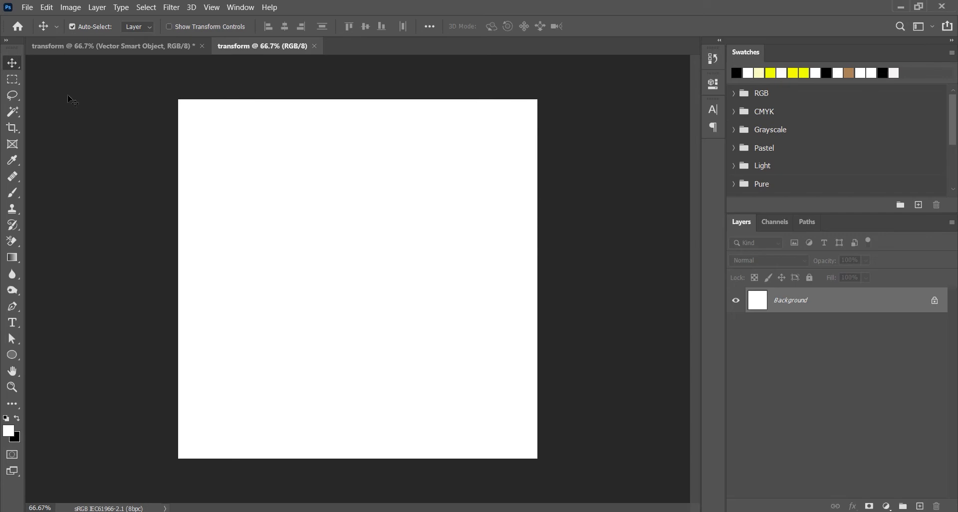
{"action": "left_click", "coordinate": [27, 7]}
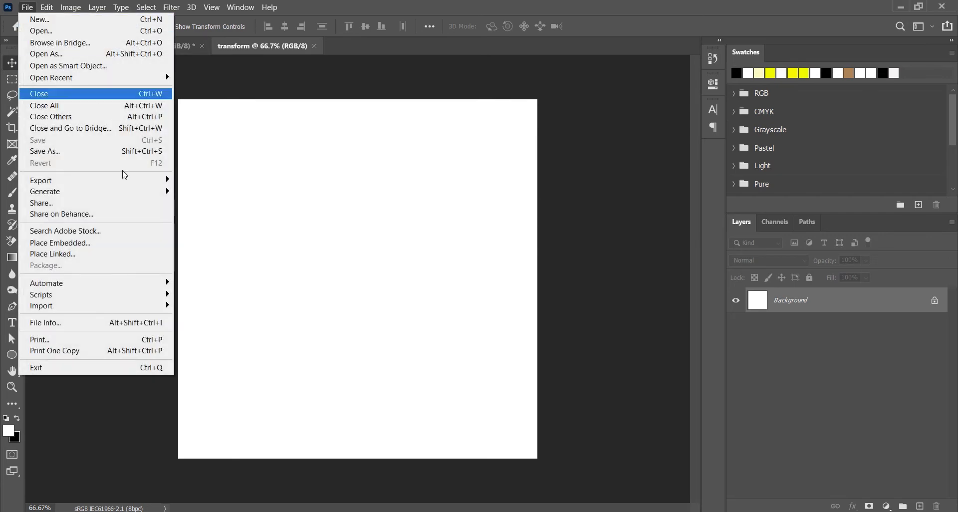
{"action": "left_click", "coordinate": [114, 243]}
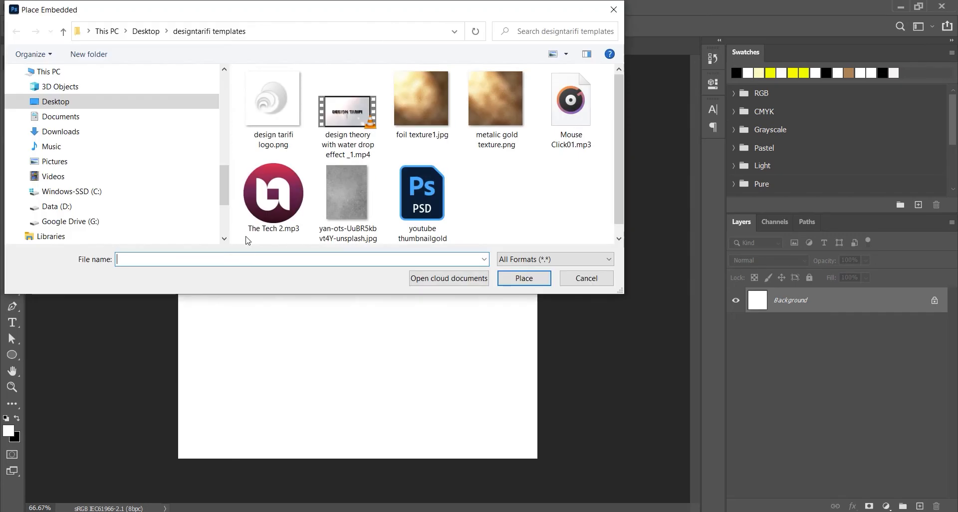
{"action": "left_click", "coordinate": [349, 195]}
{"action": "left_click", "coordinate": [524, 278]}
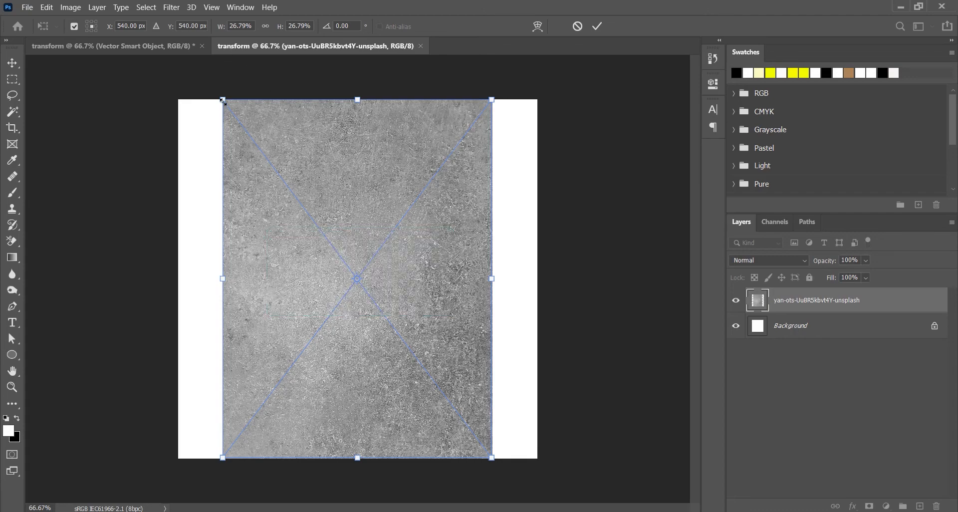
Scale the placed concrete texture up proportionally until it covers the whole canvas and commit it
{"action": "left_click_drag", "start_coordinate": [223, 101], "coordinate": [172, 34]}
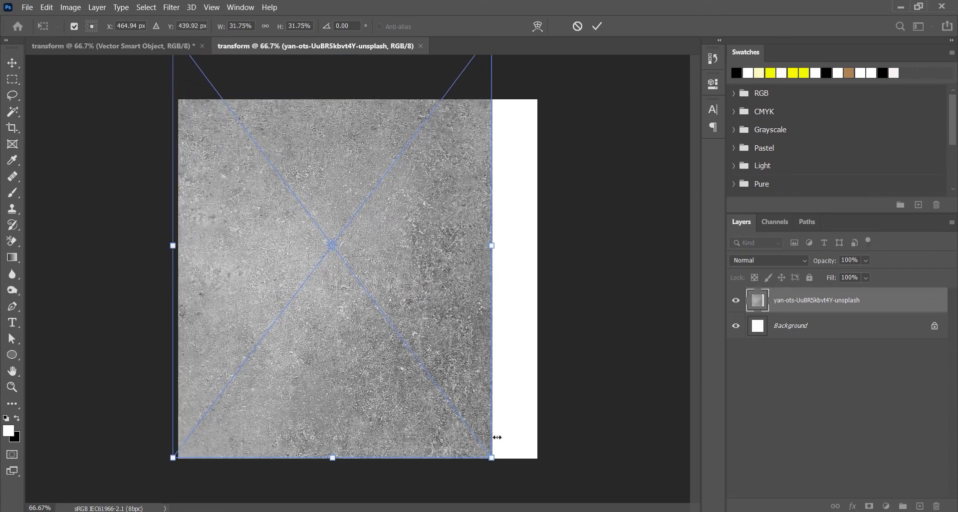
{"action": "left_click_drag", "start_coordinate": [491, 457], "coordinate": [566, 482]}
{"action": "left_click", "coordinate": [596, 28]}
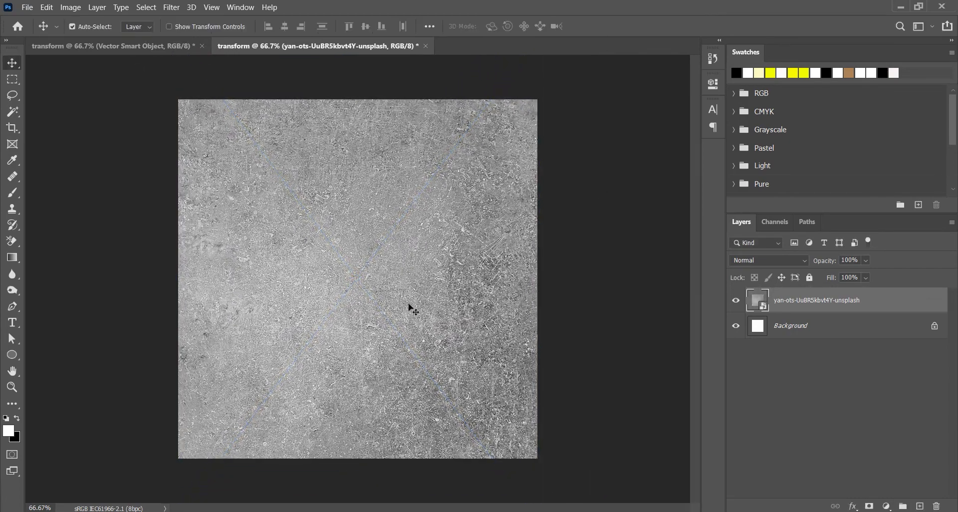
Darken the concrete texture with a Hue/Saturation adjustment, setting Lightness to -82
{"action": "left_click", "coordinate": [70, 8]}
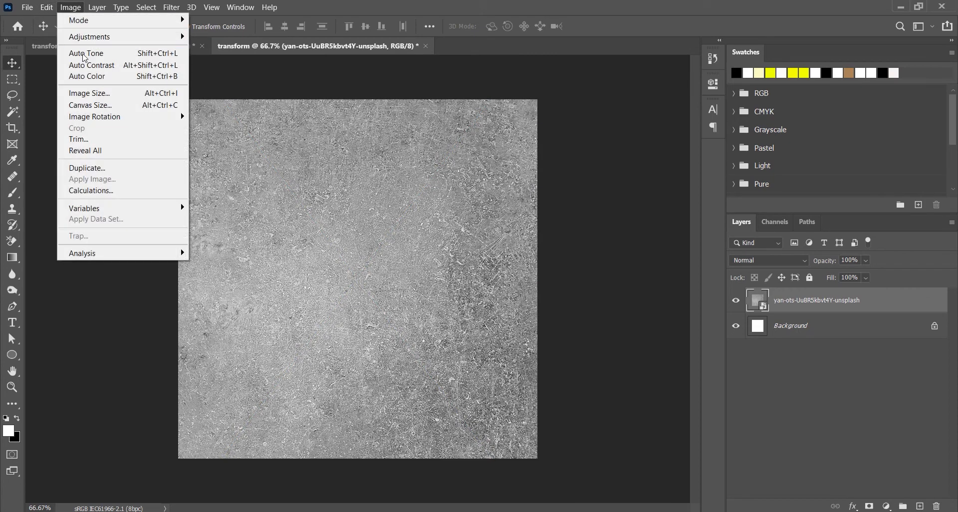
{"action": "mouse_move", "coordinate": [150, 36]}
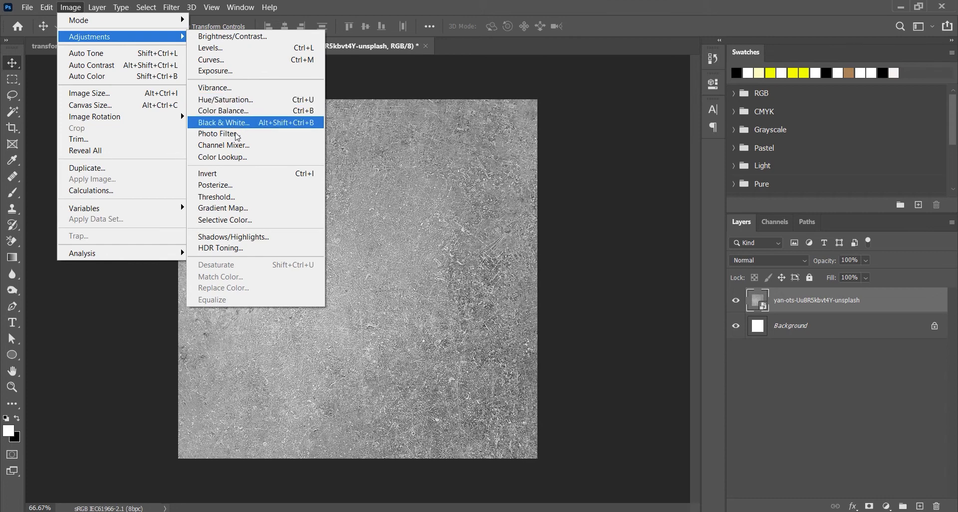
{"action": "left_click", "coordinate": [240, 102]}
{"action": "left_click_drag", "start_coordinate": [497, 89], "coordinate": [703, 50]}
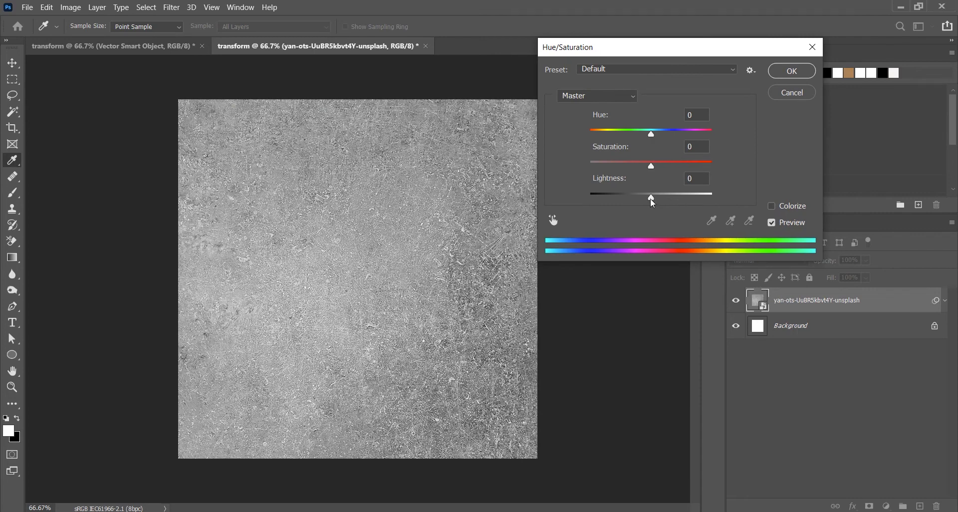
{"action": "left_click_drag", "start_coordinate": [651, 199], "coordinate": [600, 199]}
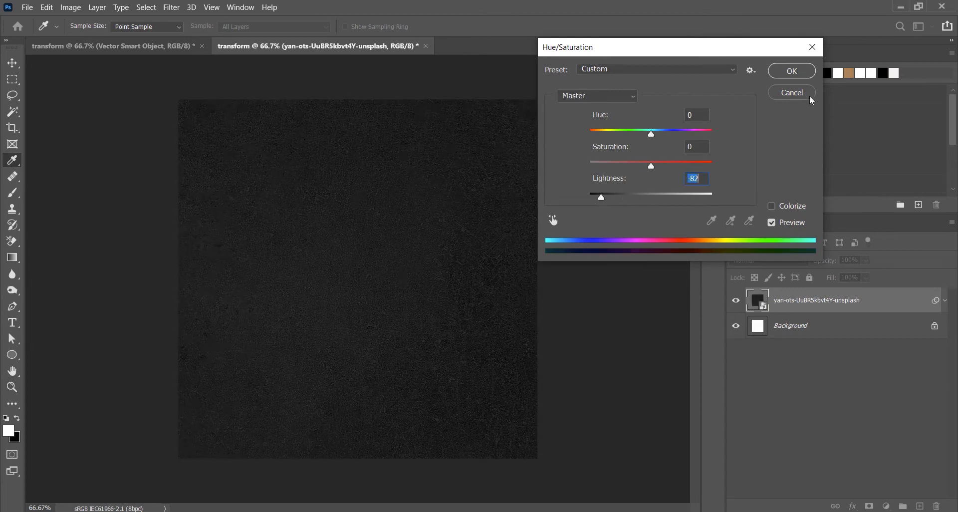
{"action": "left_click", "coordinate": [792, 70]}
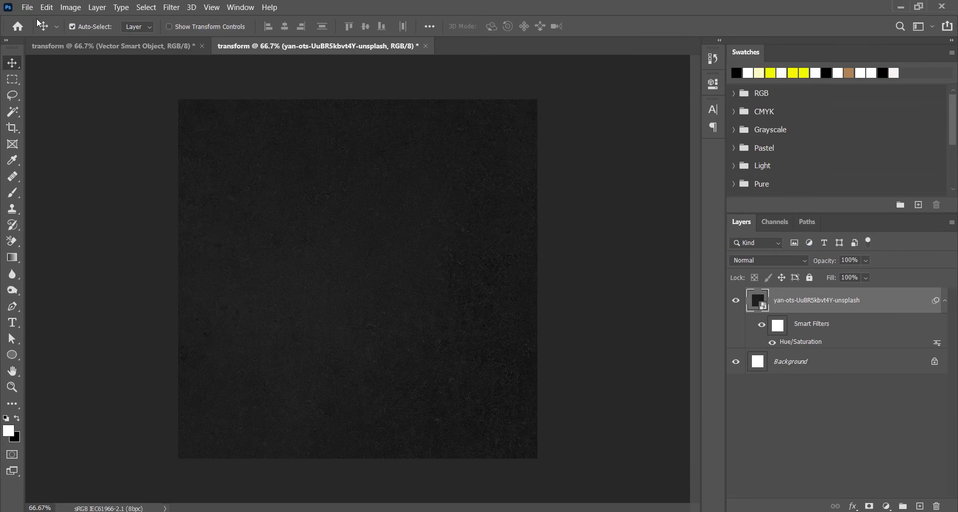
Paste the copied DX letters as a Smart Object, scaled to about 117% and centred on the canvas
{"action": "left_click", "coordinate": [47, 8]}
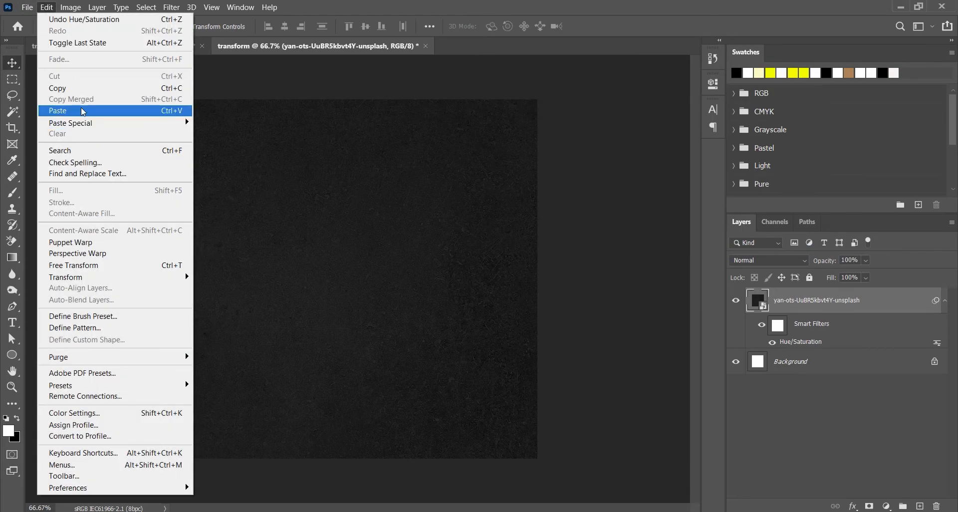
{"action": "left_click", "coordinate": [81, 112]}
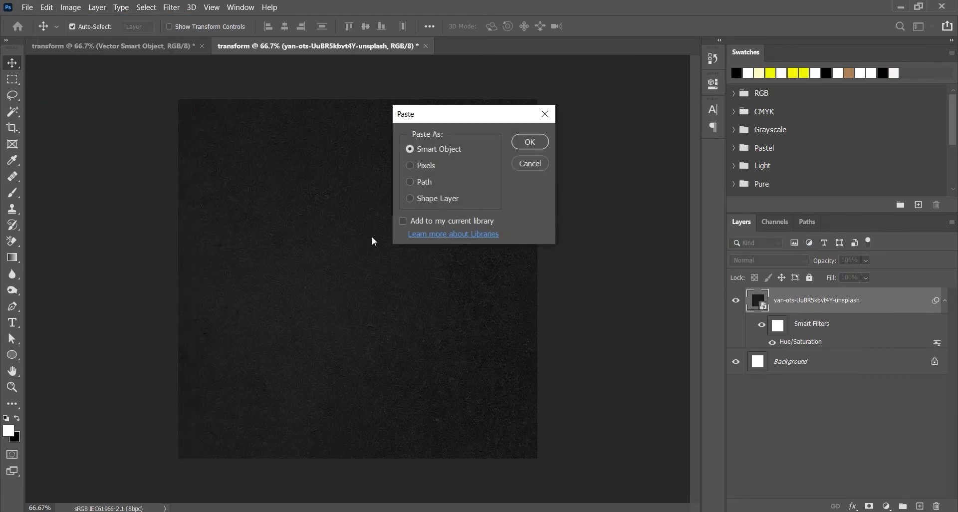
{"action": "left_click", "coordinate": [531, 143]}
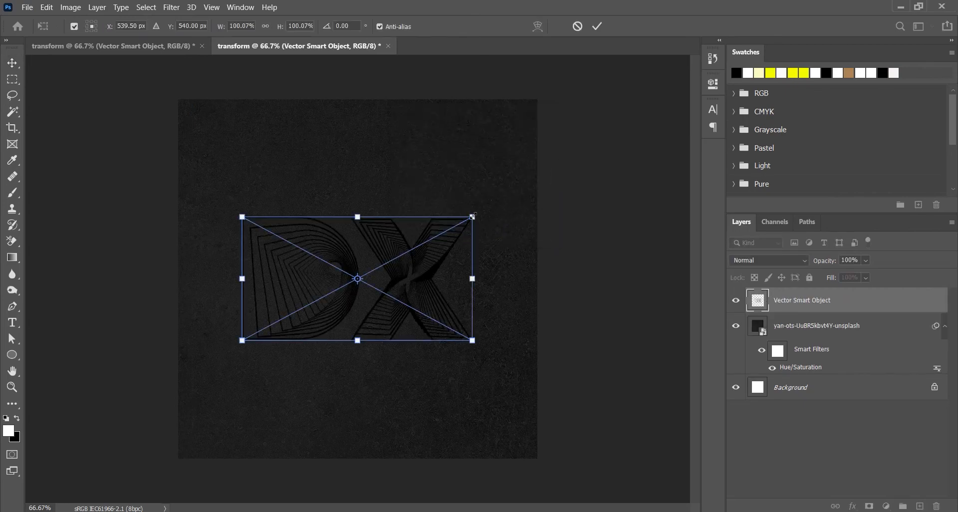
{"action": "left_click_drag", "start_coordinate": [474, 214], "coordinate": [504, 183]}
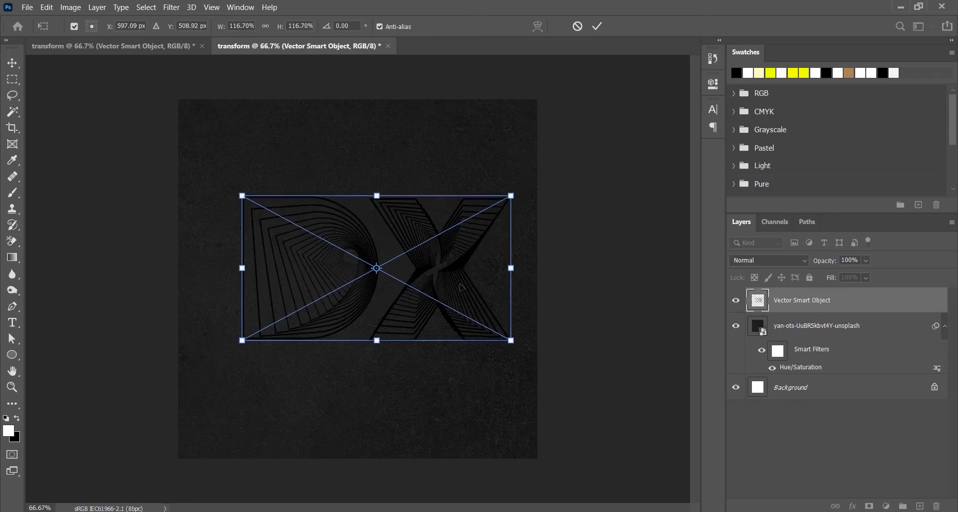
{"action": "left_click_drag", "start_coordinate": [456, 292], "coordinate": [440, 303]}
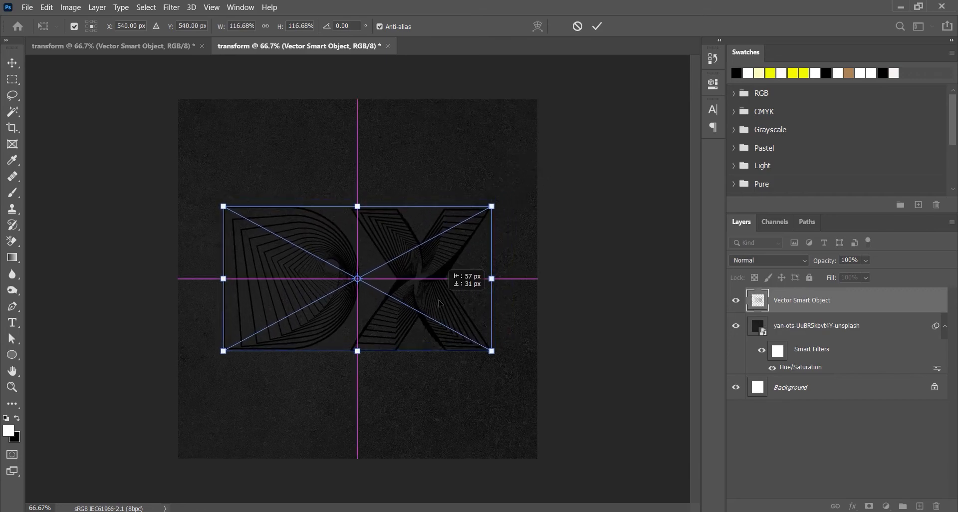
{"action": "left_click", "coordinate": [597, 26]}
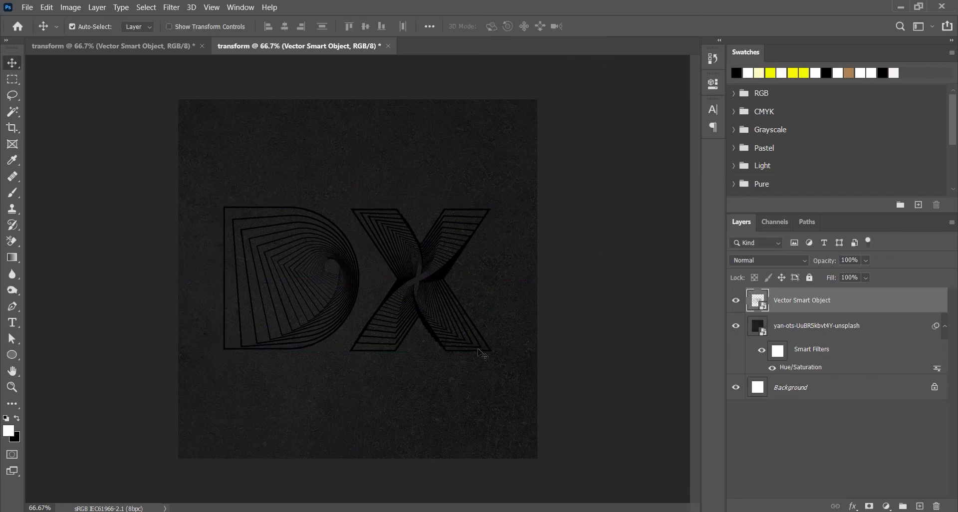
Place foil texture1.jpg as an embedded image above the letters and clip it to the Vector Smart Object layer
{"action": "left_click", "coordinate": [27, 7]}
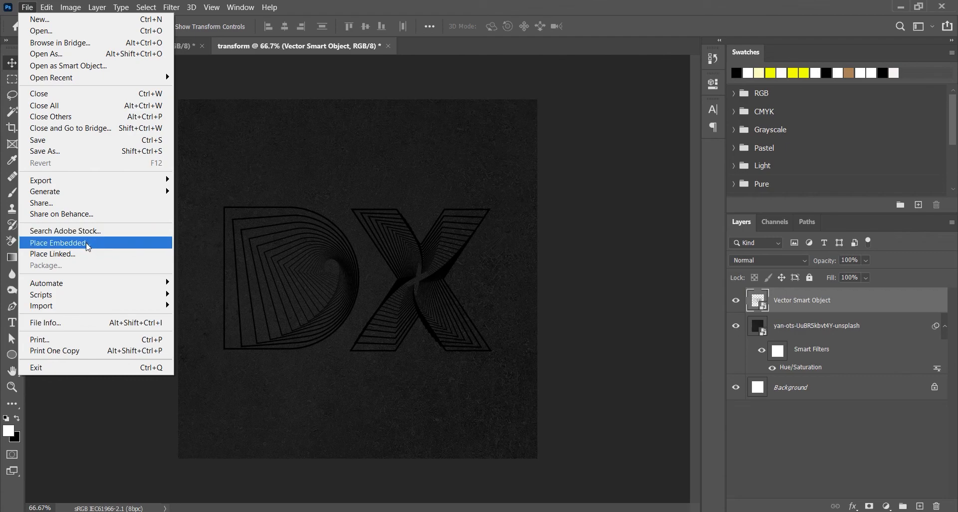
{"action": "left_click", "coordinate": [87, 246]}
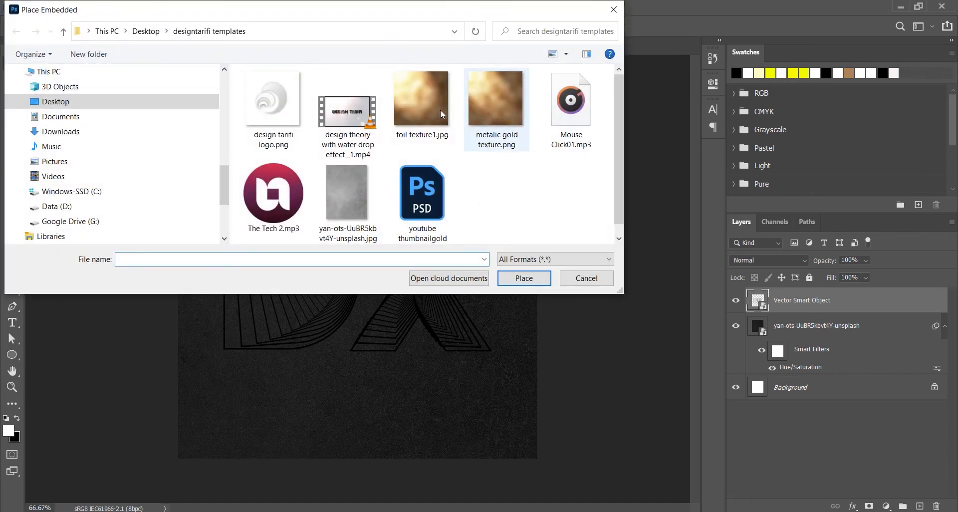
{"action": "left_click", "coordinate": [423, 102]}
{"action": "left_click", "coordinate": [529, 279]}
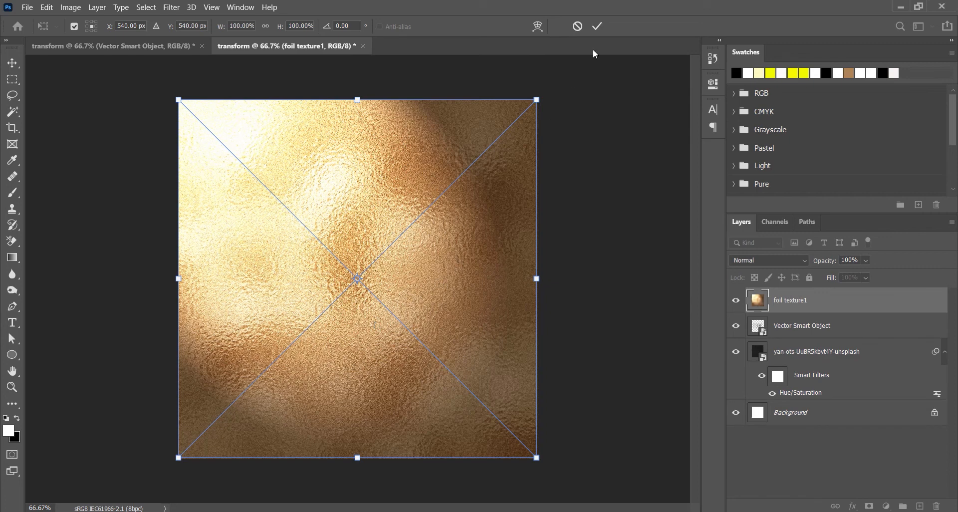
{"action": "left_click", "coordinate": [597, 31]}
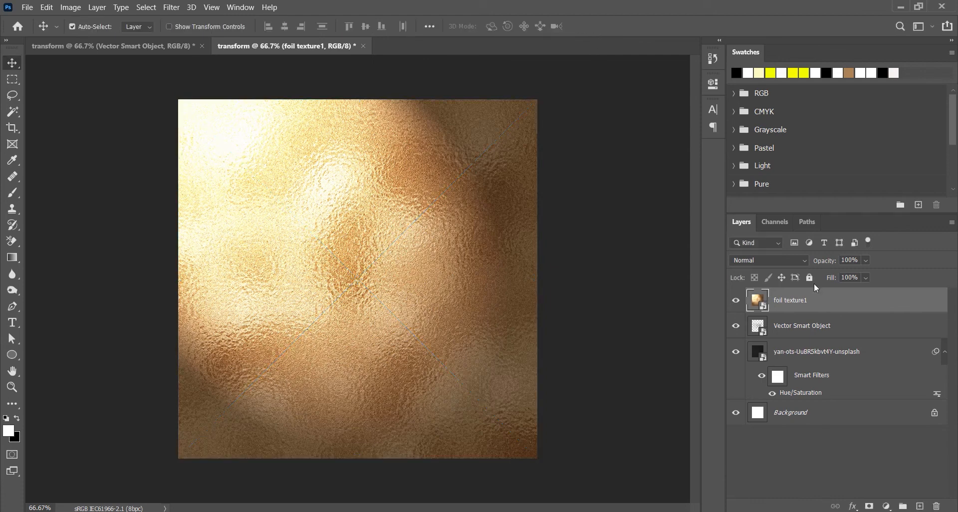
{"action": "right_click", "coordinate": [838, 301]}
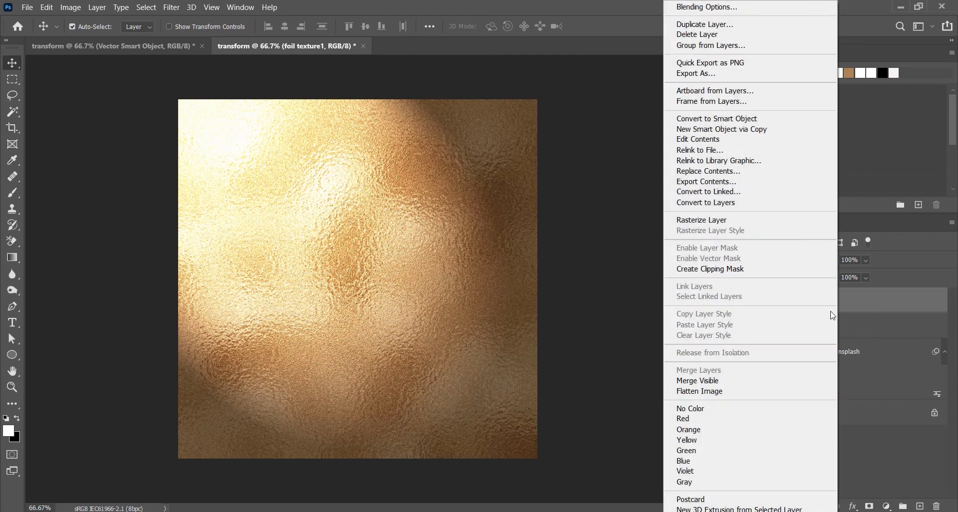
{"action": "left_click", "coordinate": [730, 271]}
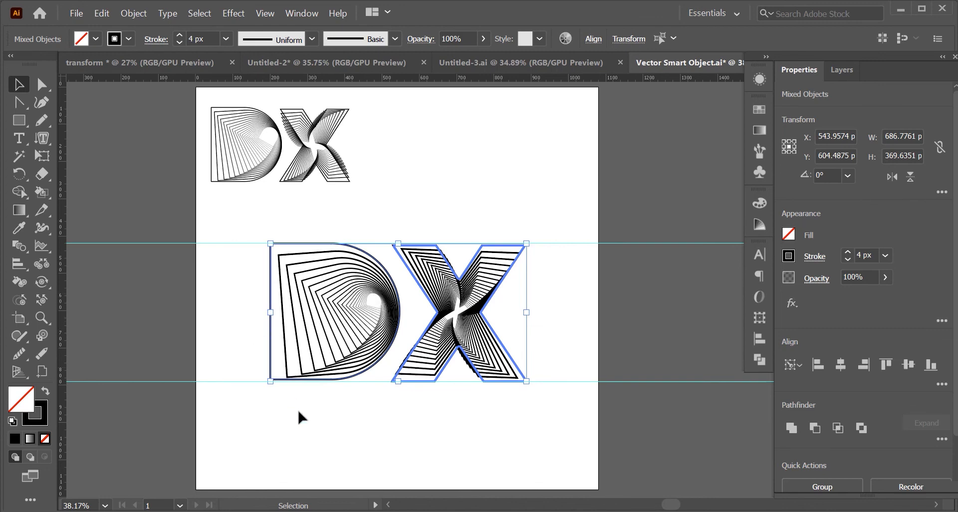
Switch back to the Photoshop document and select the foil texture1 layer
{"action": "mouse_move", "coordinate": [325, 511]}
{"action": "left_click", "coordinate": [325, 469]}
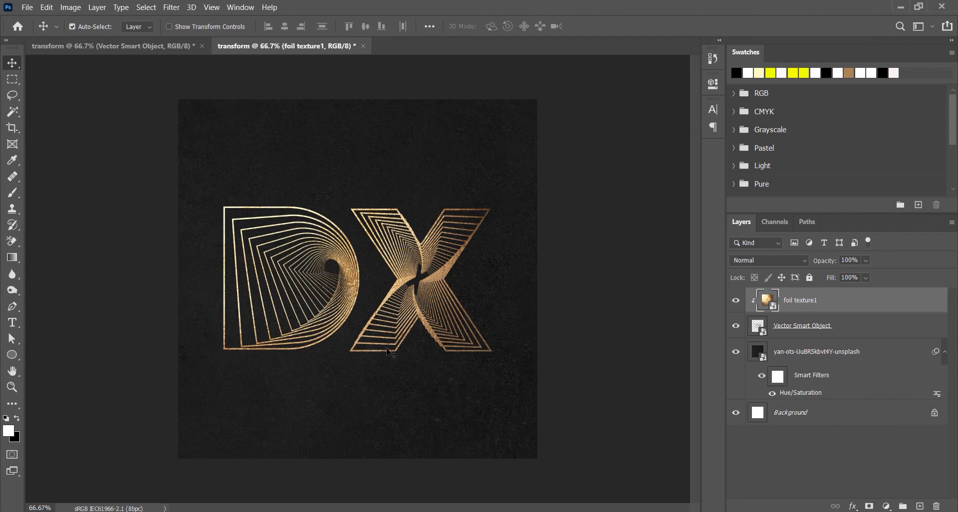
{"action": "left_click", "coordinate": [829, 355]}
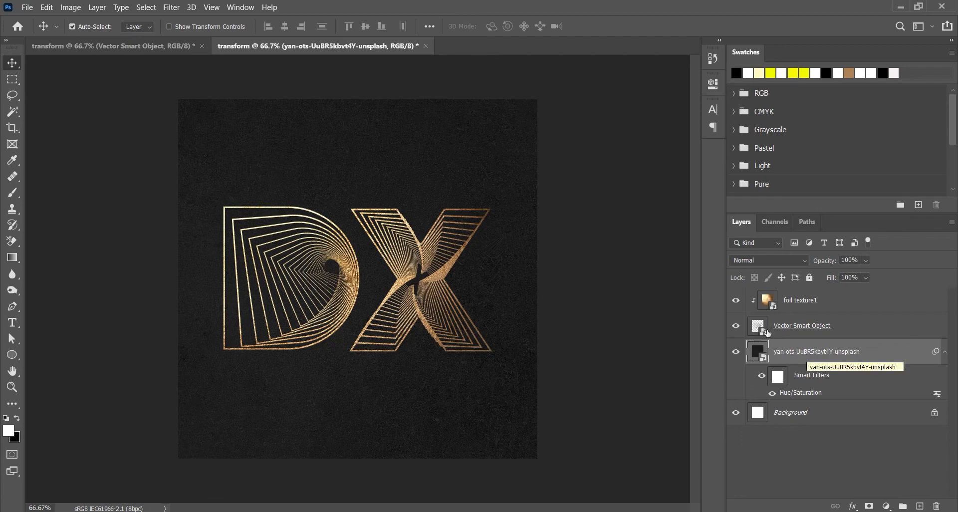
{"action": "left_click", "coordinate": [797, 303]}
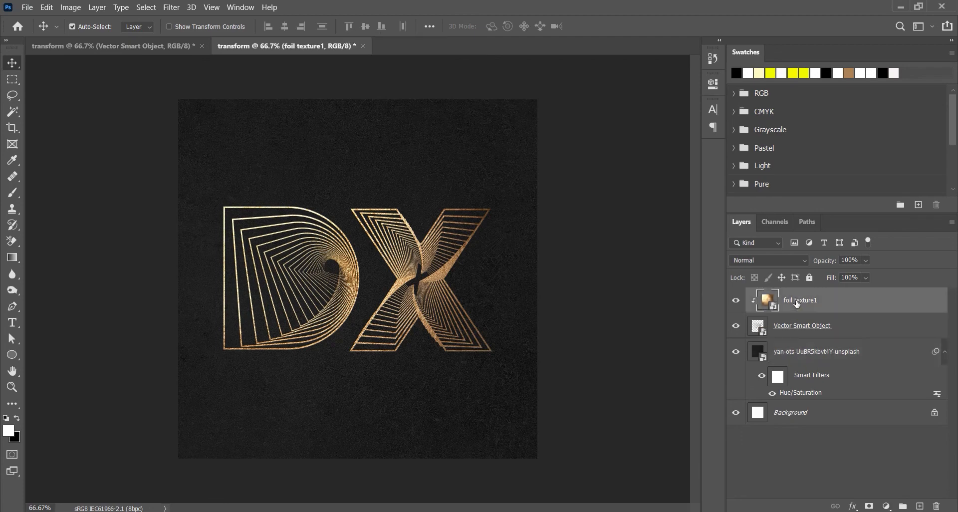